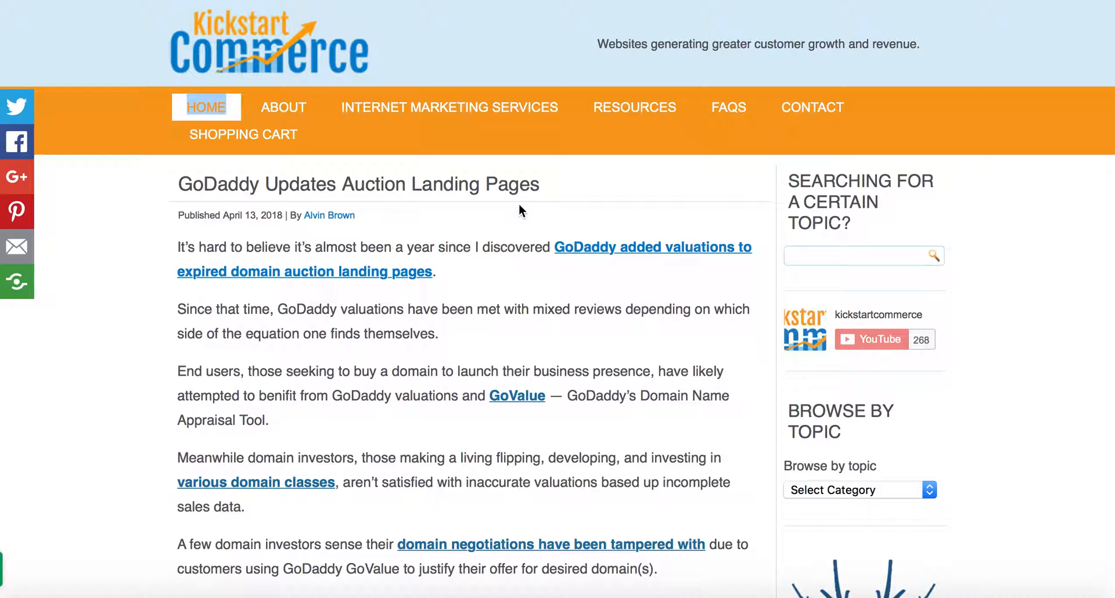
- Look through the posts listed on the site's home page and open the Blog page
{"action": "left_click", "coordinate": [519, 205]}
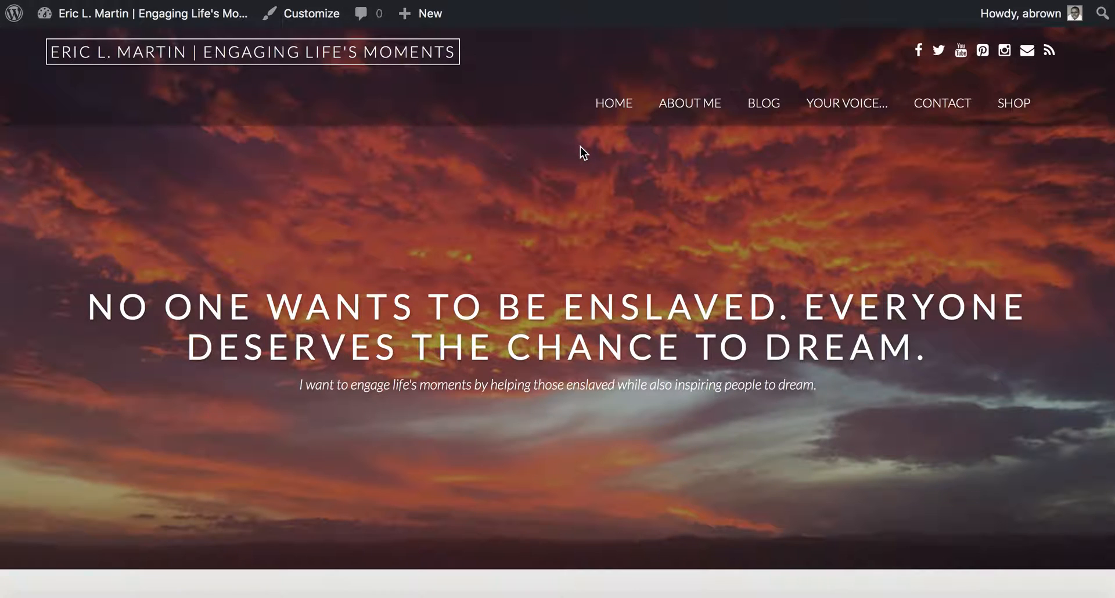
{"action": "scroll", "coordinate": [580, 159], "scroll_direction": "down", "scroll_amount": 5}
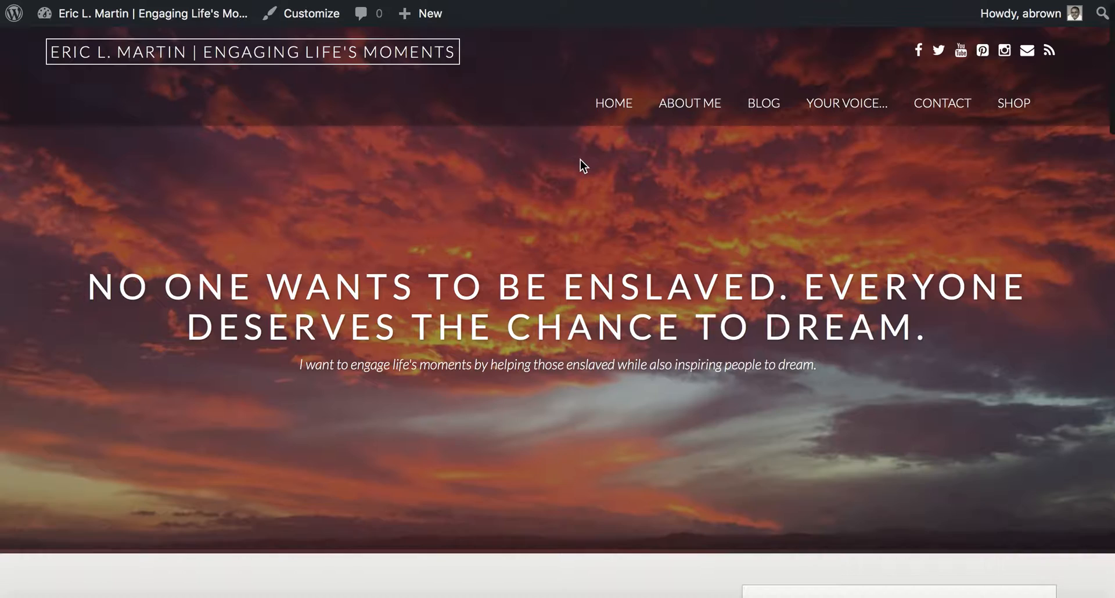
{"action": "scroll", "coordinate": [580, 159], "scroll_direction": "down", "scroll_amount": 4}
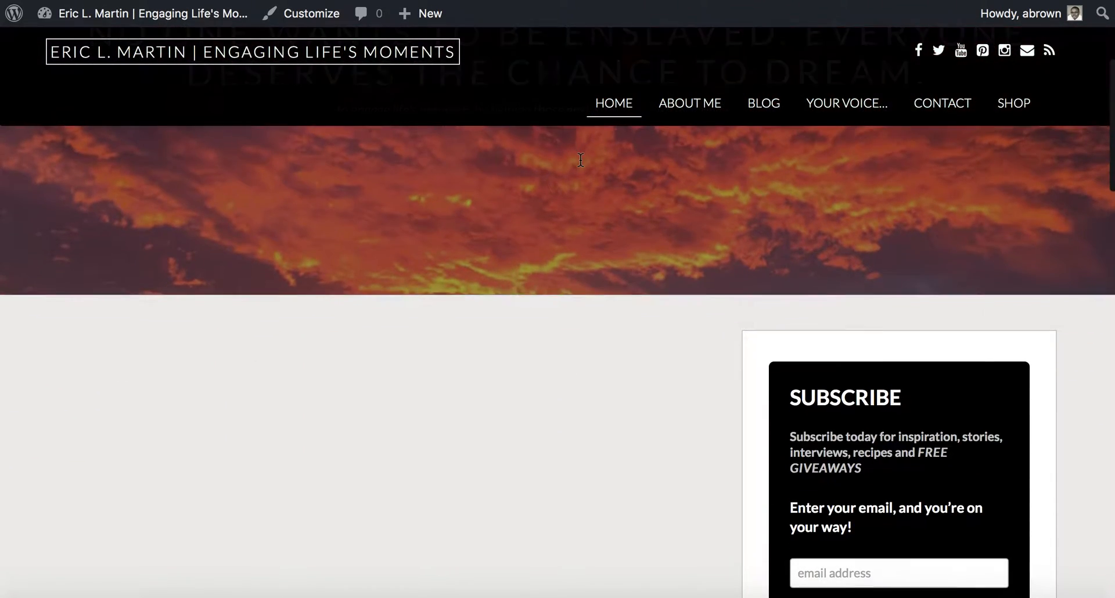
{"action": "scroll", "coordinate": [580, 159], "scroll_direction": "down", "scroll_amount": 4}
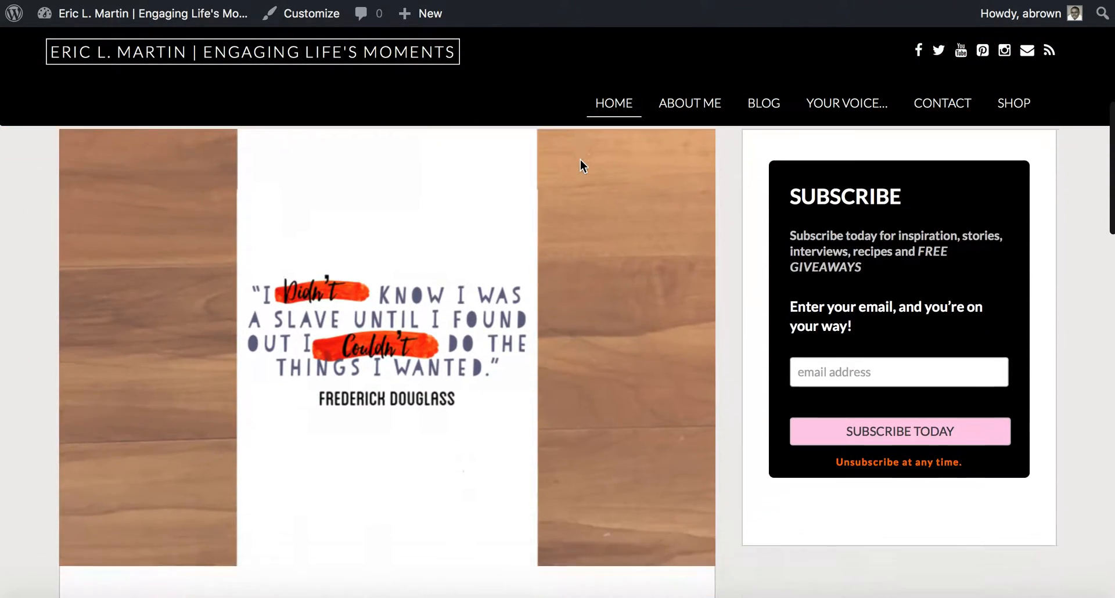
{"action": "scroll", "coordinate": [580, 160], "scroll_direction": "down", "scroll_amount": 5}
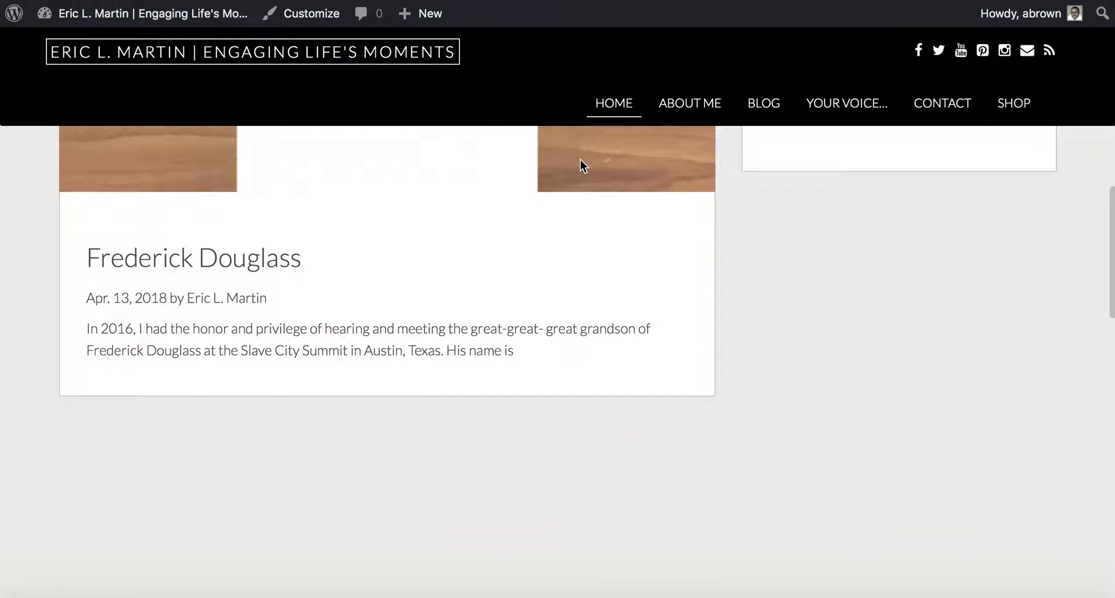
{"action": "scroll", "coordinate": [580, 161], "scroll_direction": "down", "scroll_amount": 2}
{"action": "scroll", "coordinate": [580, 164], "scroll_direction": "down", "scroll_amount": 6}
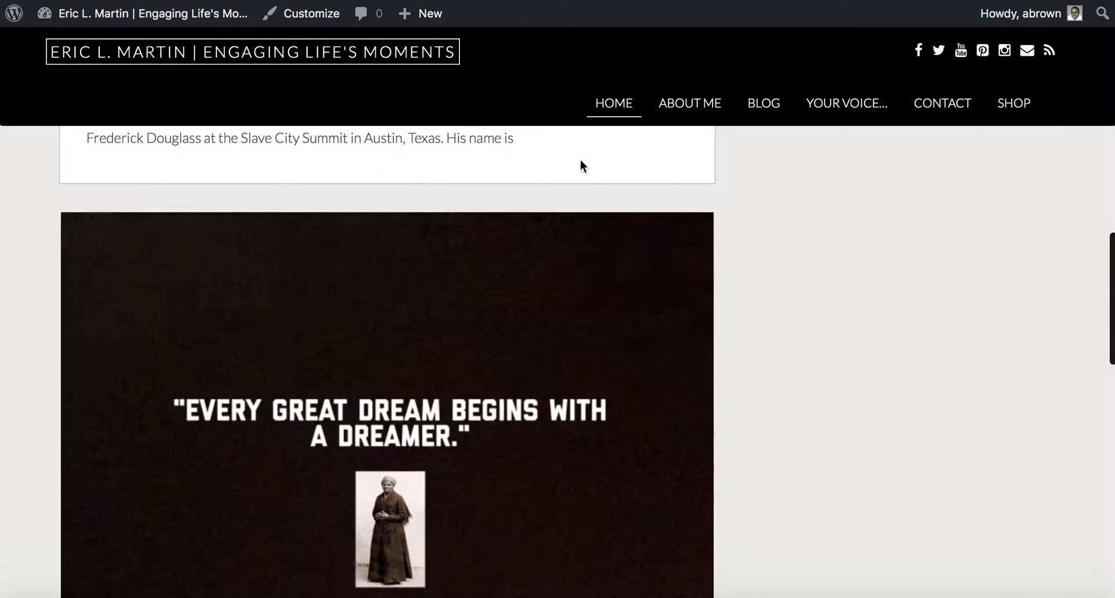
{"action": "scroll", "coordinate": [580, 160], "scroll_direction": "down", "scroll_amount": 8}
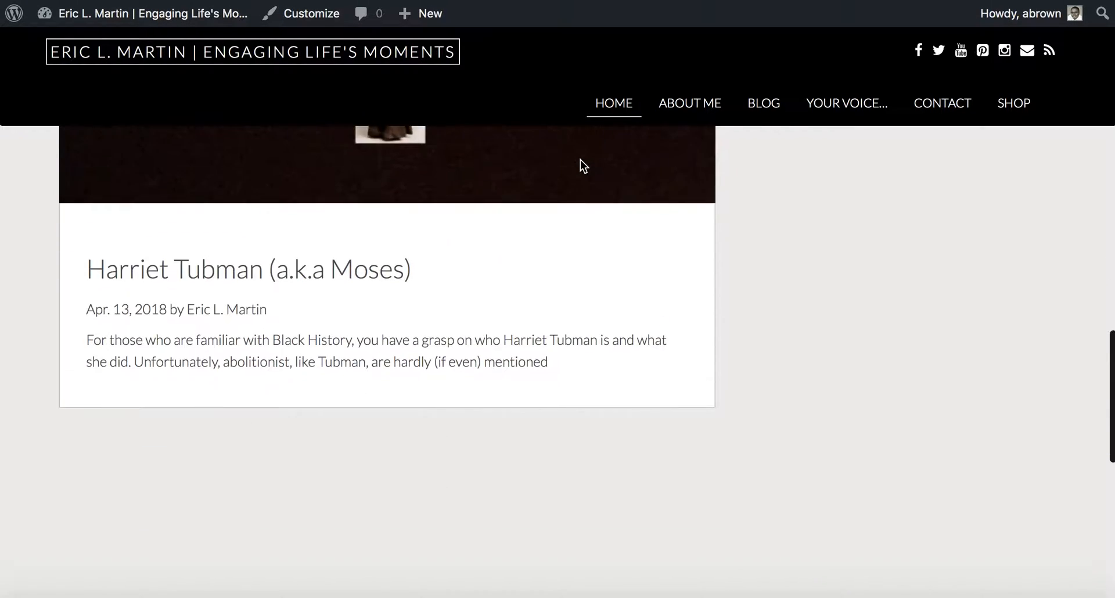
{"action": "scroll", "coordinate": [581, 163], "scroll_direction": "down", "scroll_amount": 3}
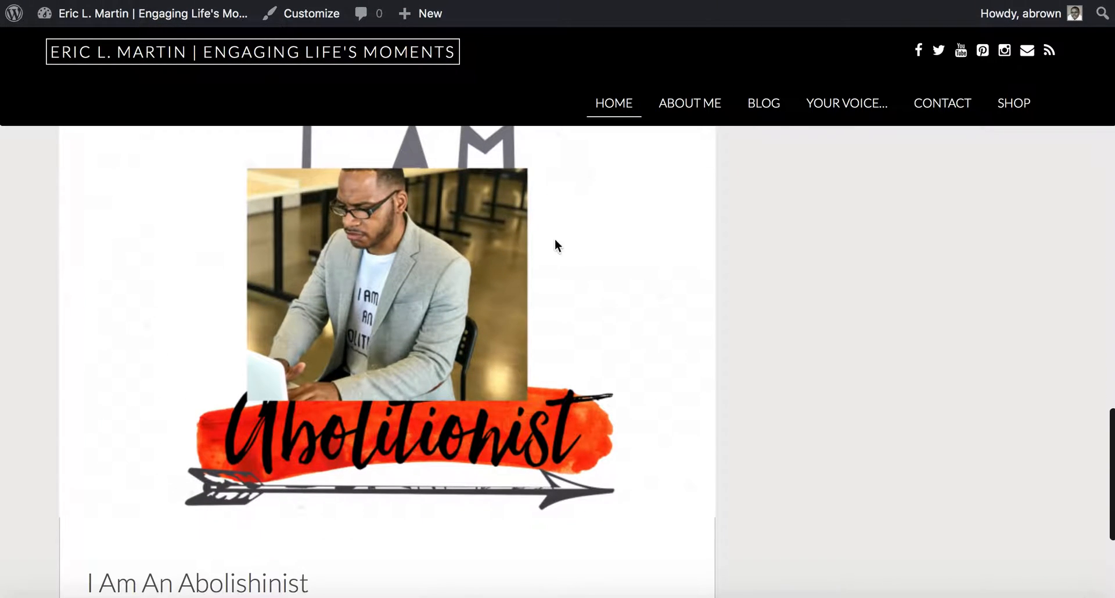
{"action": "left_click", "coordinate": [763, 107]}
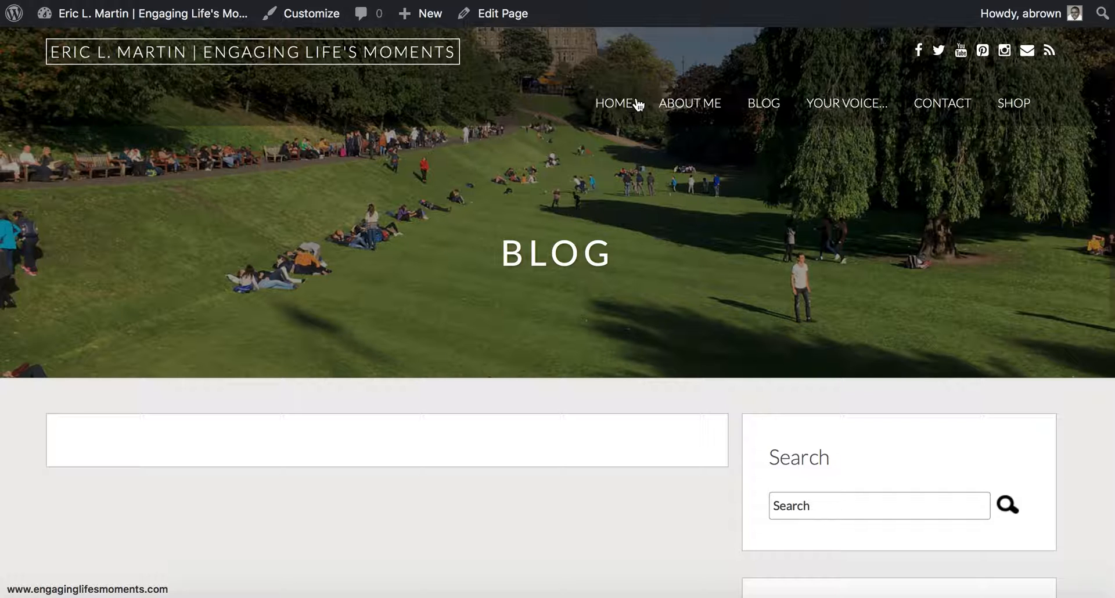
- Switch to the site's admin dashboard and open the Reading settings
{"action": "left_click", "coordinate": [656, 1]}
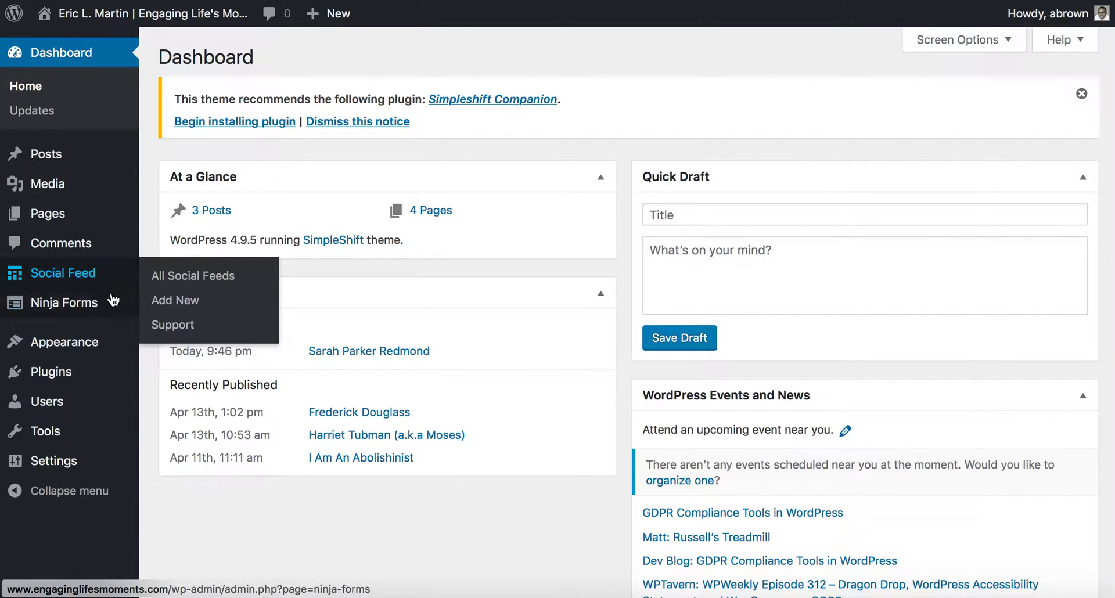
{"action": "mouse_move", "coordinate": [132, 336]}
{"action": "mouse_move", "coordinate": [94, 469]}
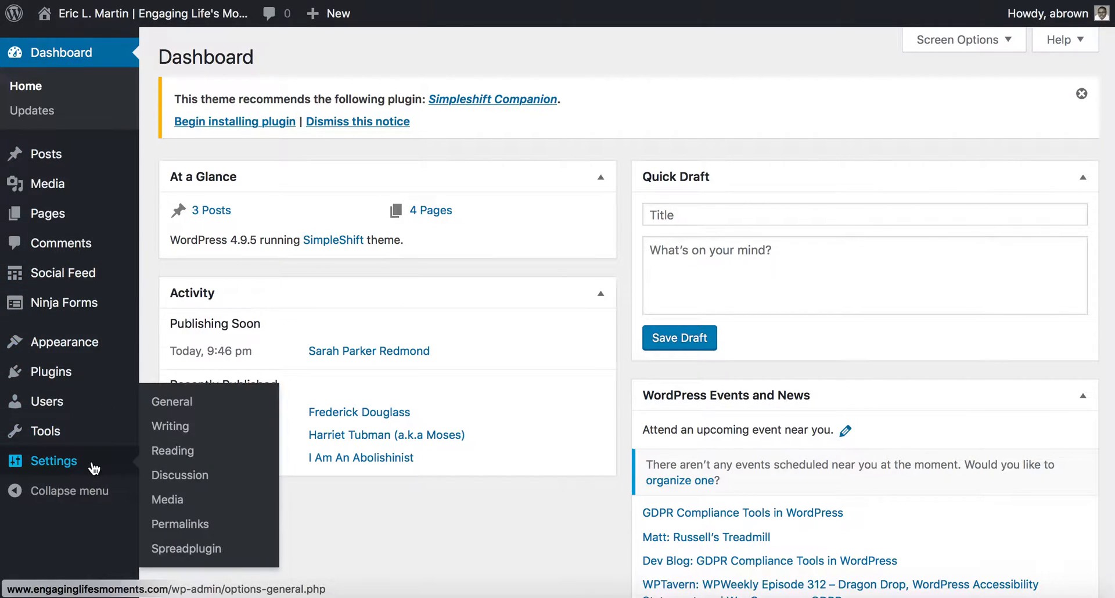
{"action": "left_click", "coordinate": [169, 448]}
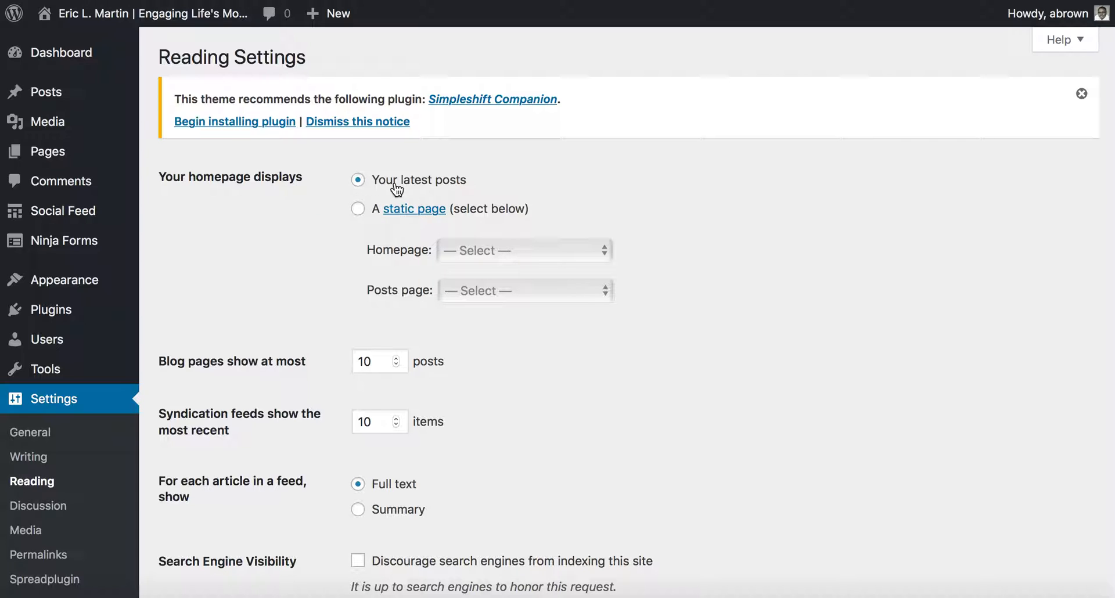
- Try a static homepage with About Me as homepage and Blog as posts page, and set the homepage back to the latest posts
{"action": "left_click", "coordinate": [357, 212]}
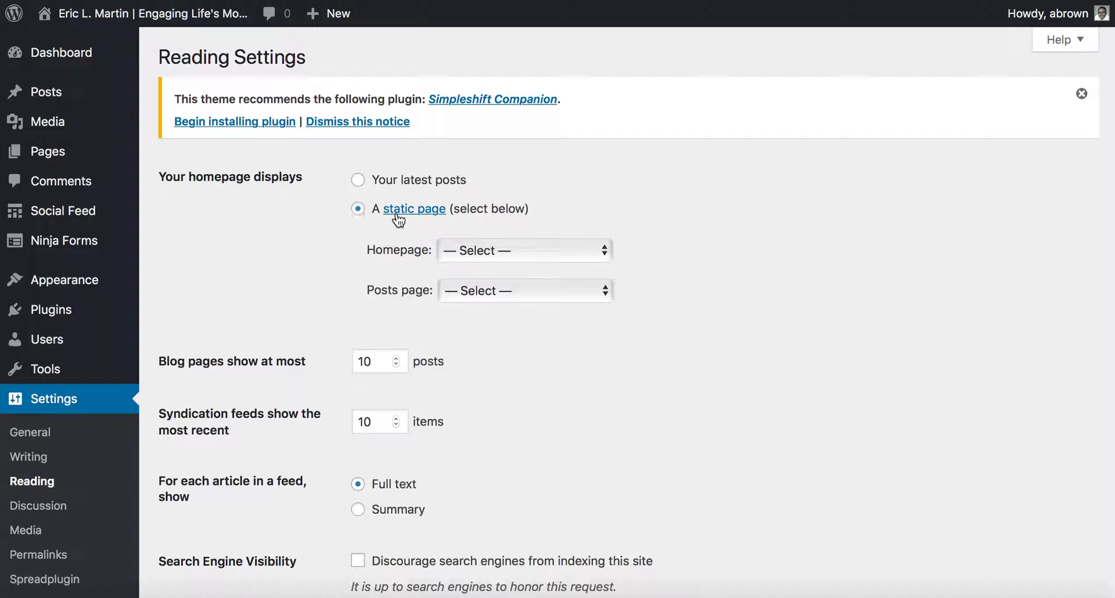
{"action": "left_click", "coordinate": [469, 249]}
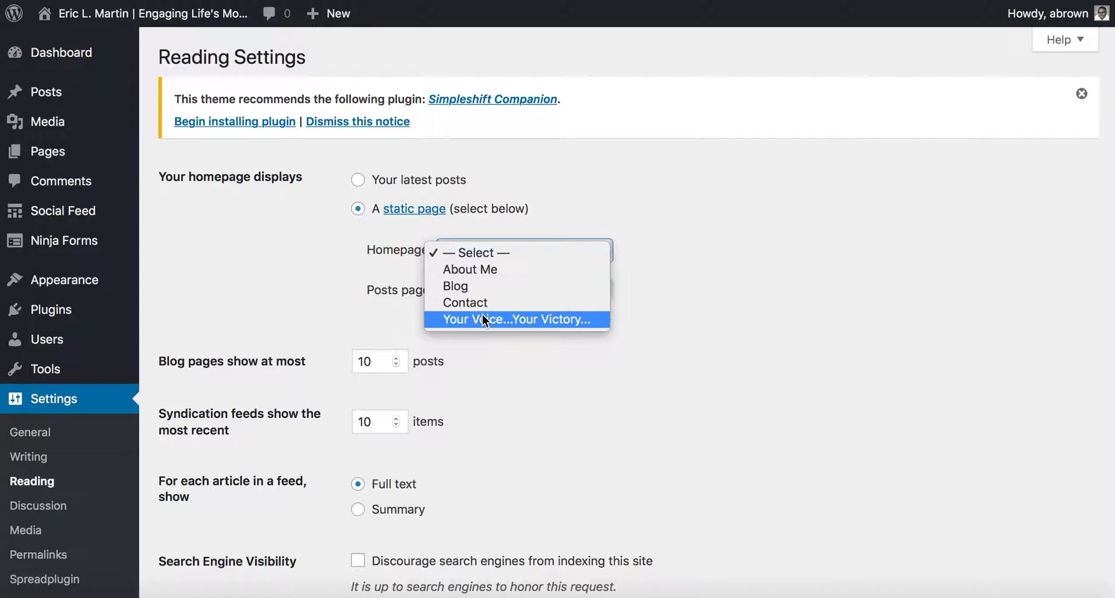
{"action": "left_click", "coordinate": [388, 277]}
{"action": "left_click", "coordinate": [456, 290]}
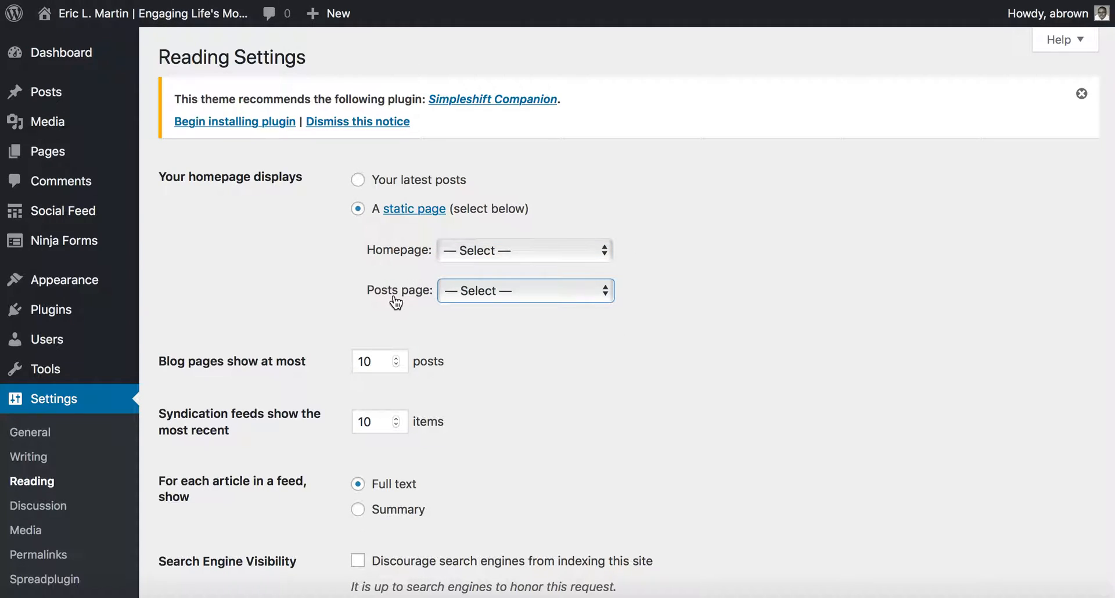
{"action": "left_click", "coordinate": [458, 288]}
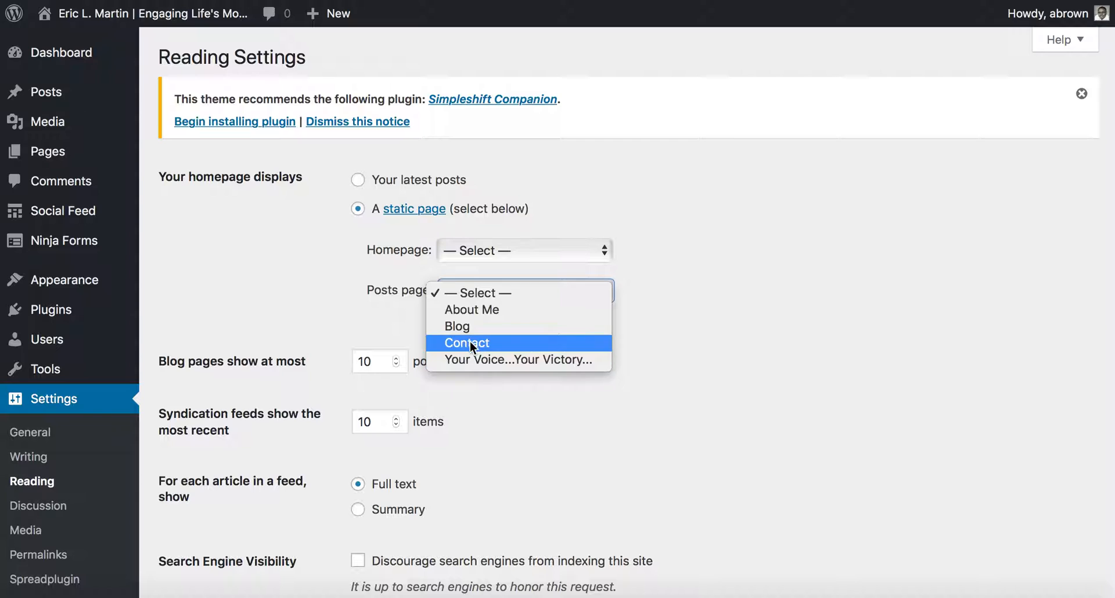
{"action": "left_click", "coordinate": [477, 245]}
{"action": "left_click", "coordinate": [477, 250]}
{"action": "left_click", "coordinate": [477, 270]}
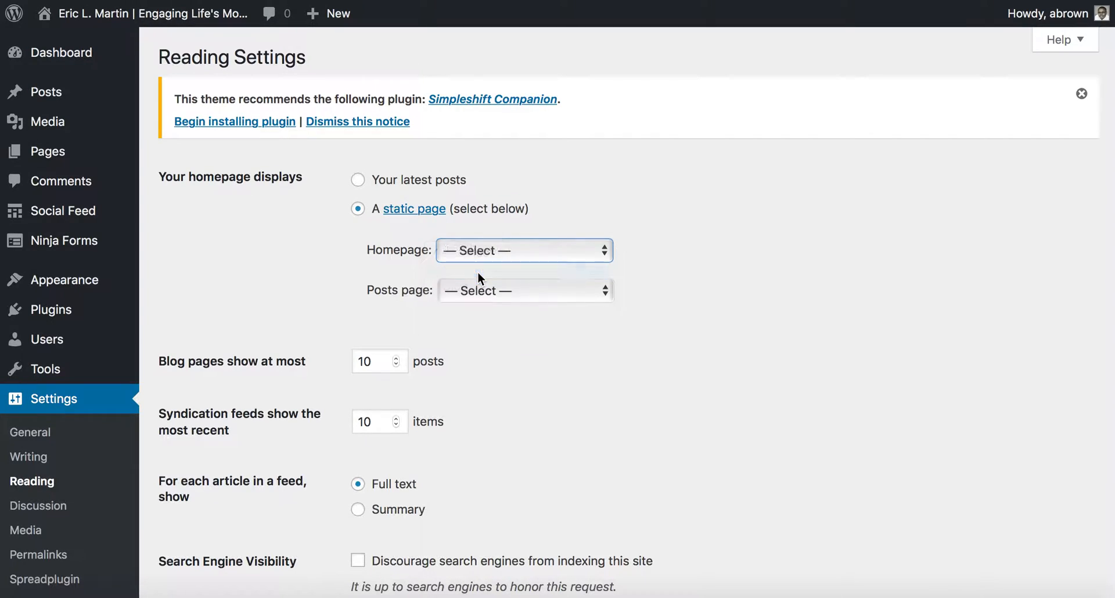
{"action": "left_click", "coordinate": [478, 292]}
{"action": "left_click", "coordinate": [479, 330]}
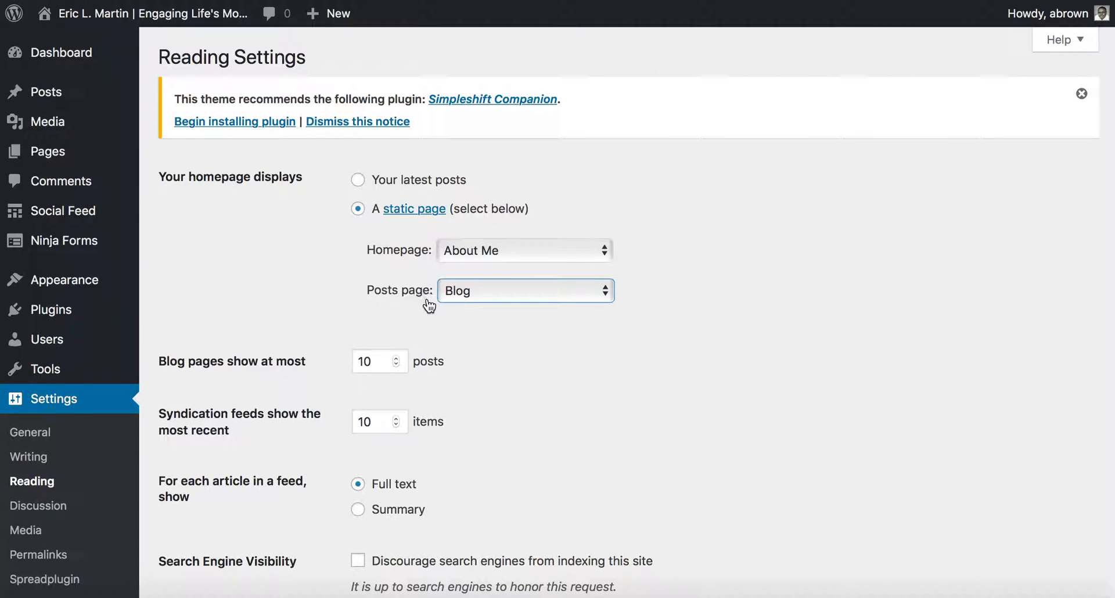
{"action": "left_click", "coordinate": [360, 182]}
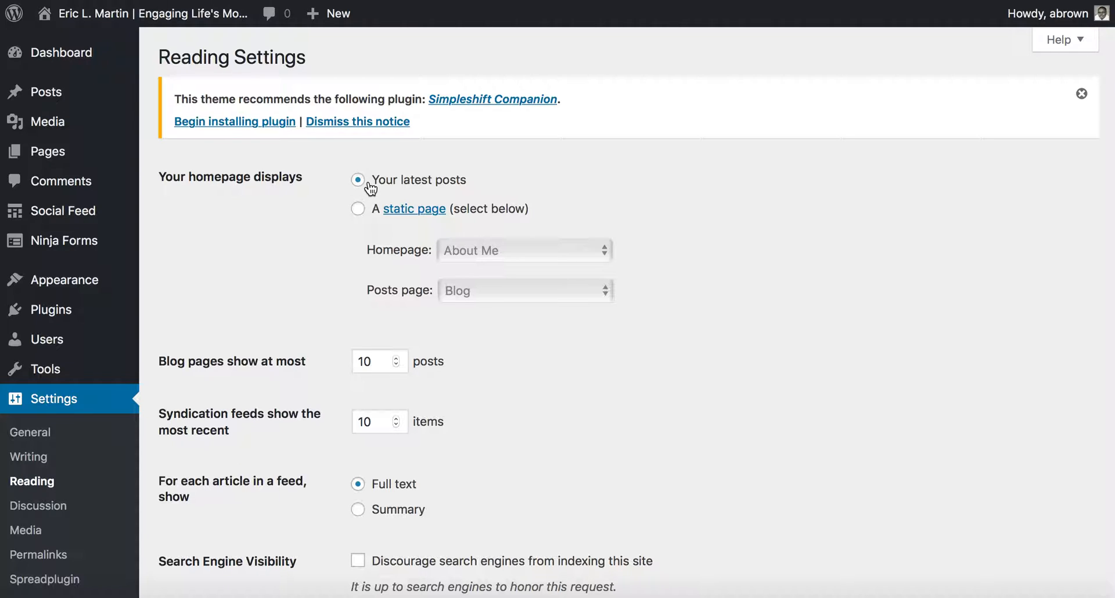
- Check the content area of the live site's Blog page
{"action": "left_click", "coordinate": [413, 2]}
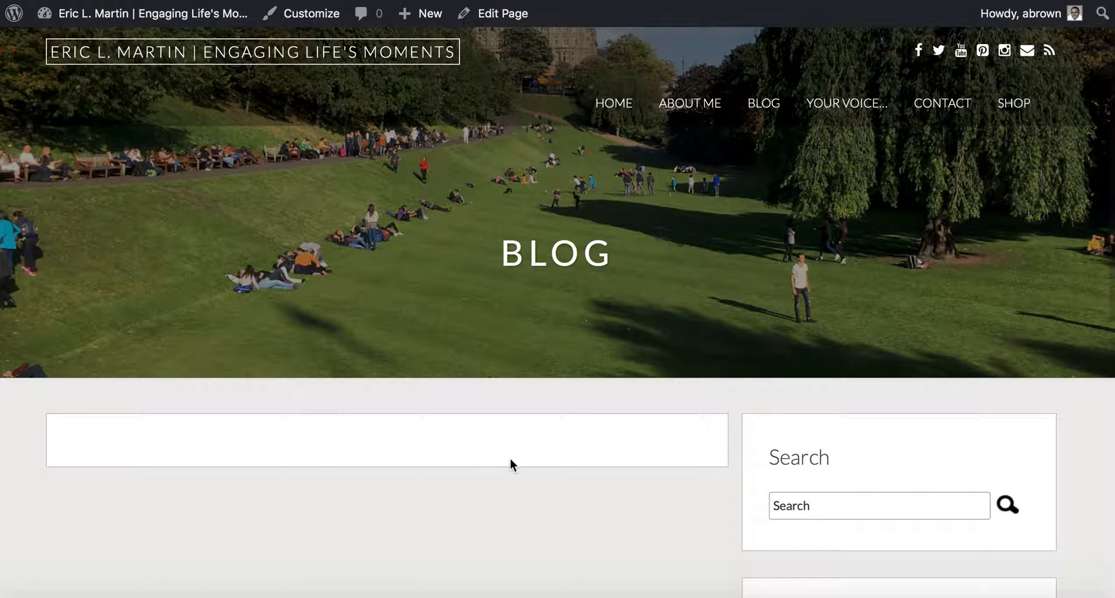
{"action": "scroll", "coordinate": [510, 457], "scroll_direction": "down", "scroll_amount": 1}
{"action": "scroll", "coordinate": [510, 458], "scroll_direction": "down", "scroll_amount": 1}
{"action": "scroll", "coordinate": [510, 457], "scroll_direction": "up", "scroll_amount": 2}
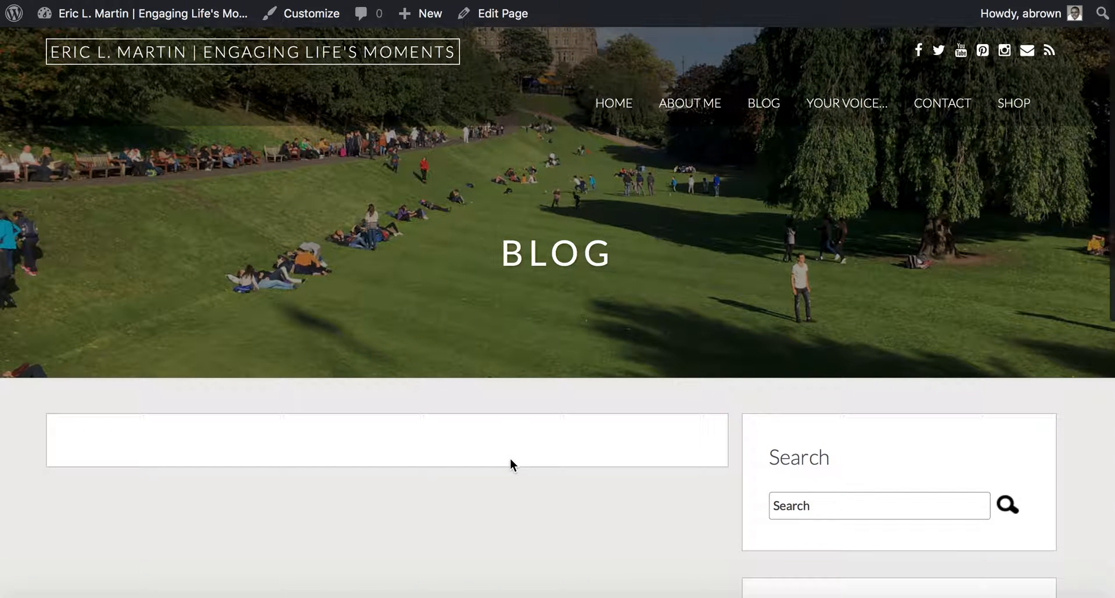
- Return to the site's admin area and search the installed plugins for "display posts"
{"action": "left_click", "coordinate": [637, 2]}
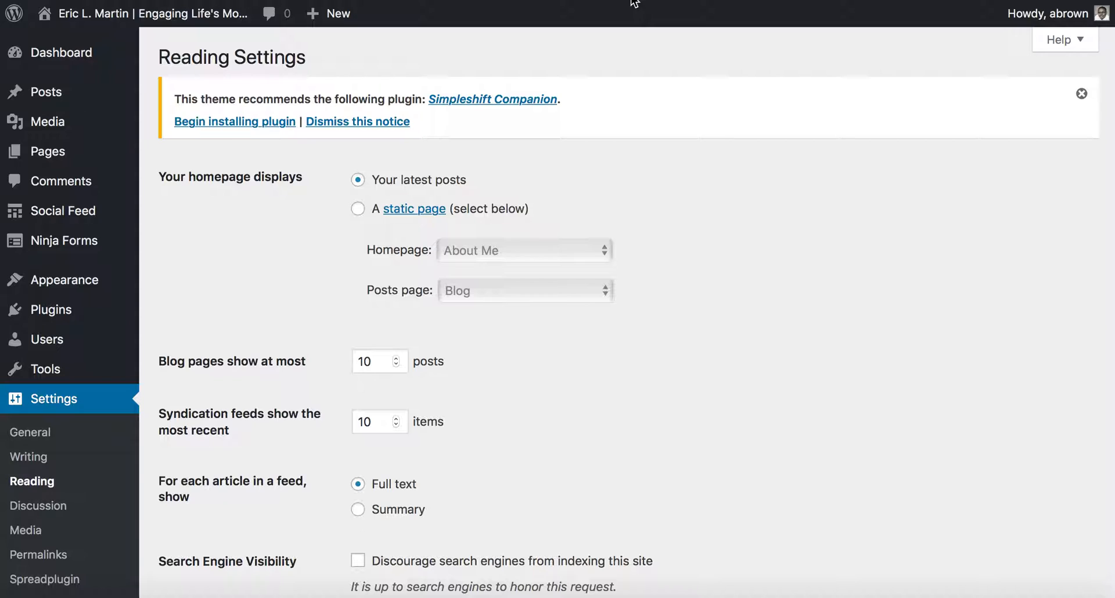
{"action": "left_click", "coordinate": [81, 309]}
{"action": "left_click", "coordinate": [886, 162]}
{"action": "type", "text": "disp"}
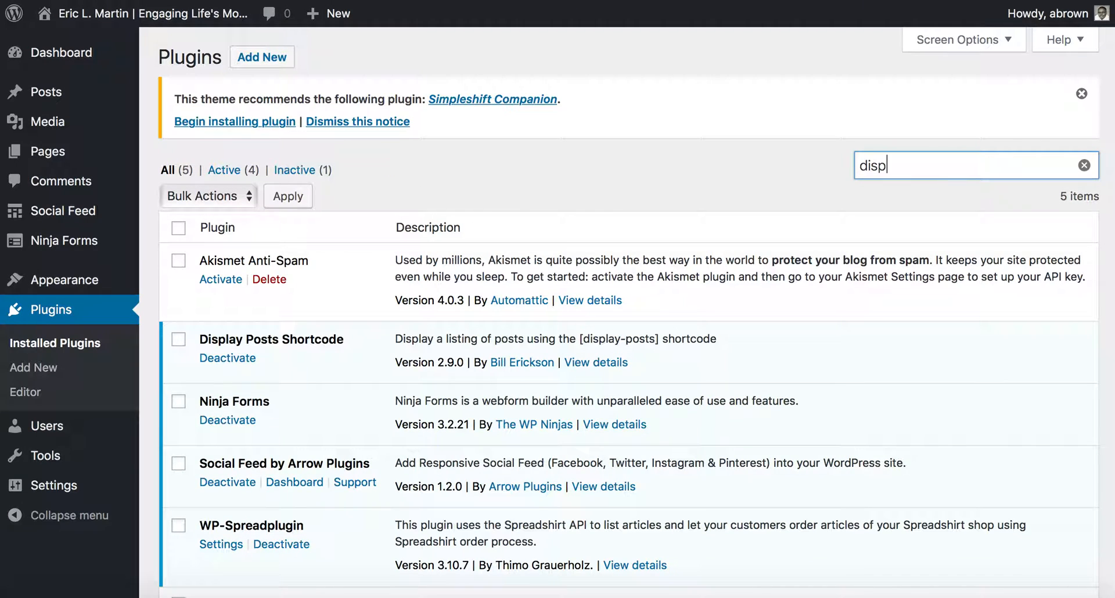
{"action": "type", "text": "lay "}
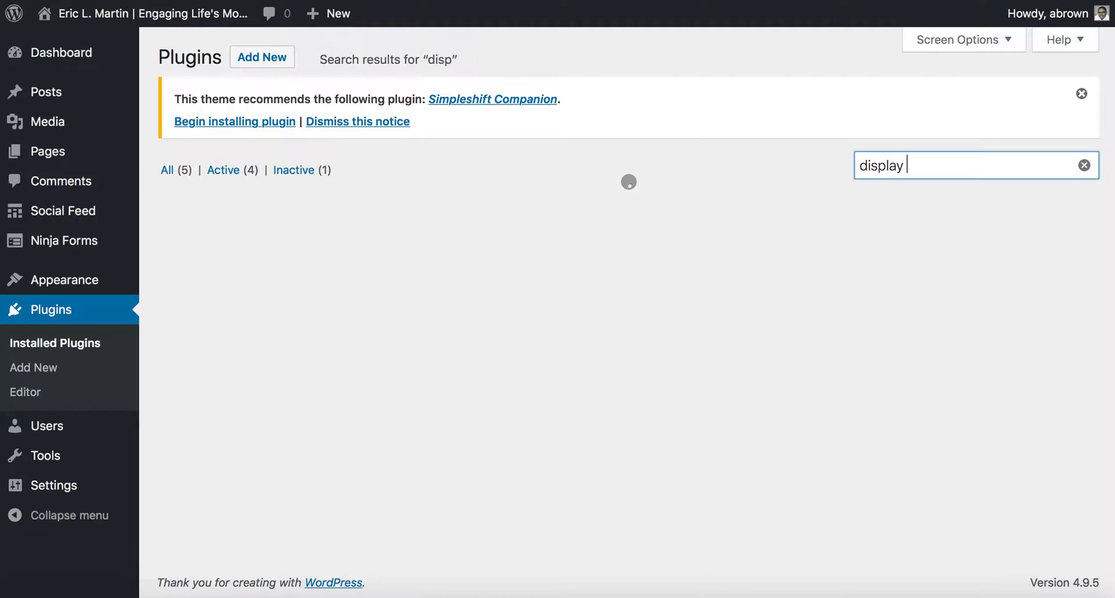
{"action": "type", "text": "posts"}
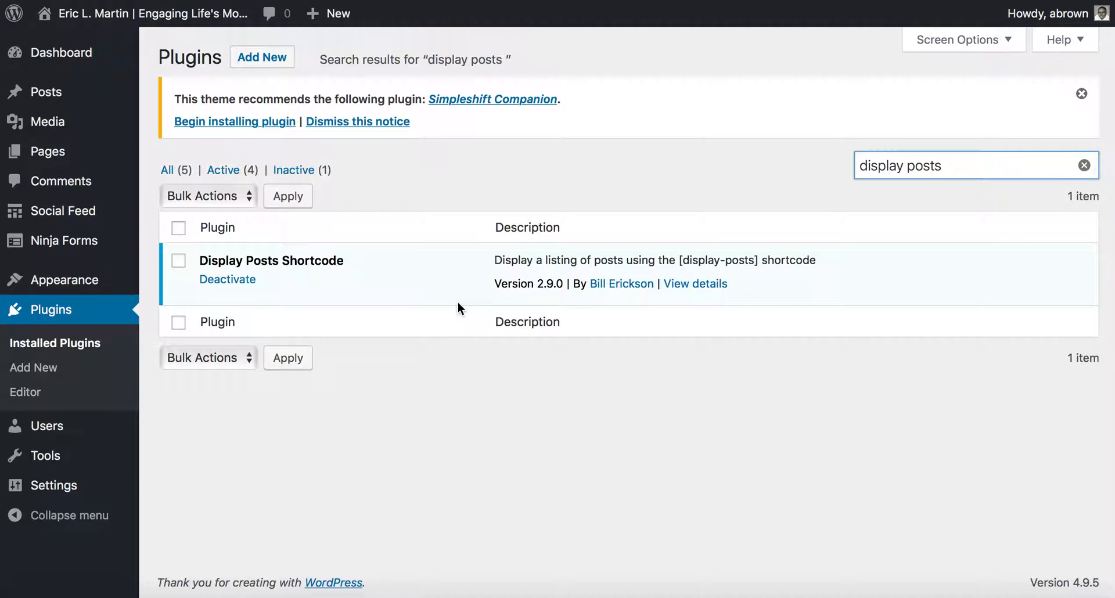
- Search the plugins available to add for "display posts shortcode"
{"action": "left_click", "coordinate": [273, 56]}
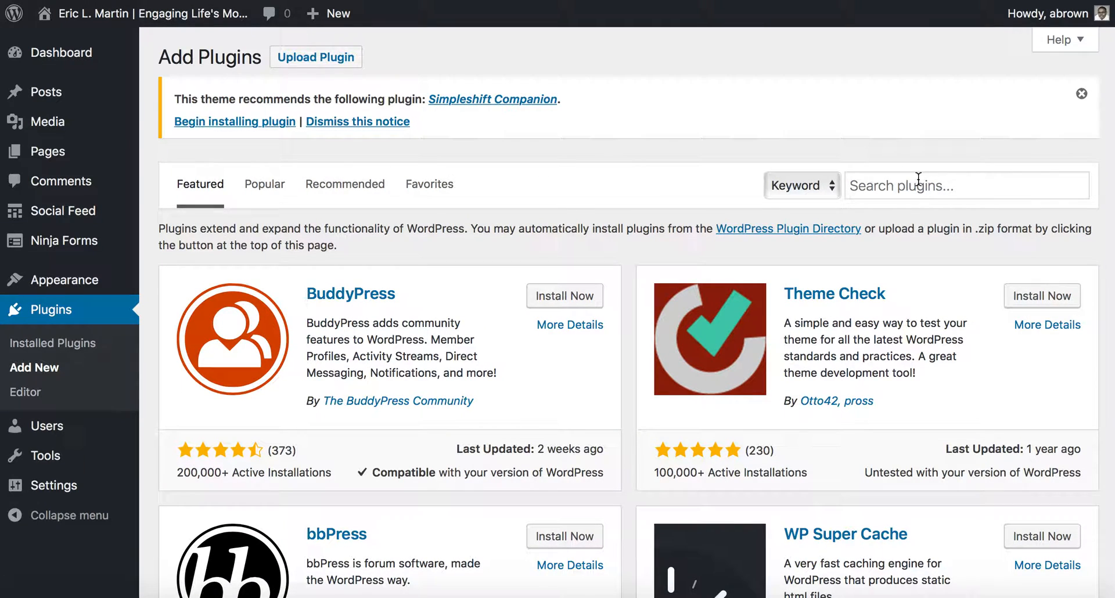
{"action": "left_click", "coordinate": [918, 180]}
{"action": "type", "text": "display posts shortcode"}
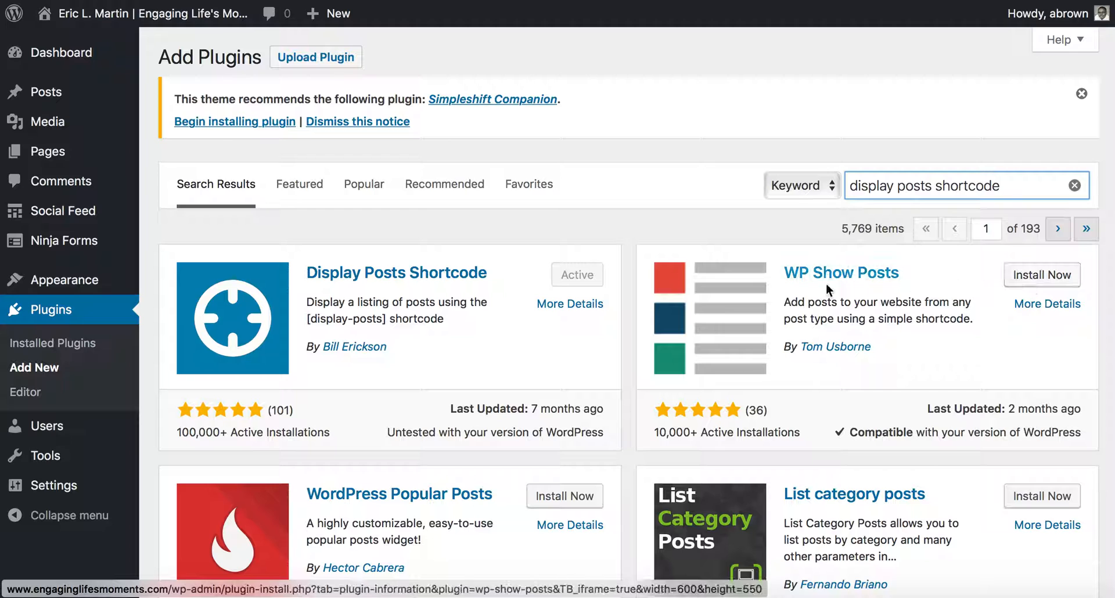
- Return to the installed plugins and check the Display Posts Shortcode entry
{"action": "mouse_move", "coordinate": [134, 292]}
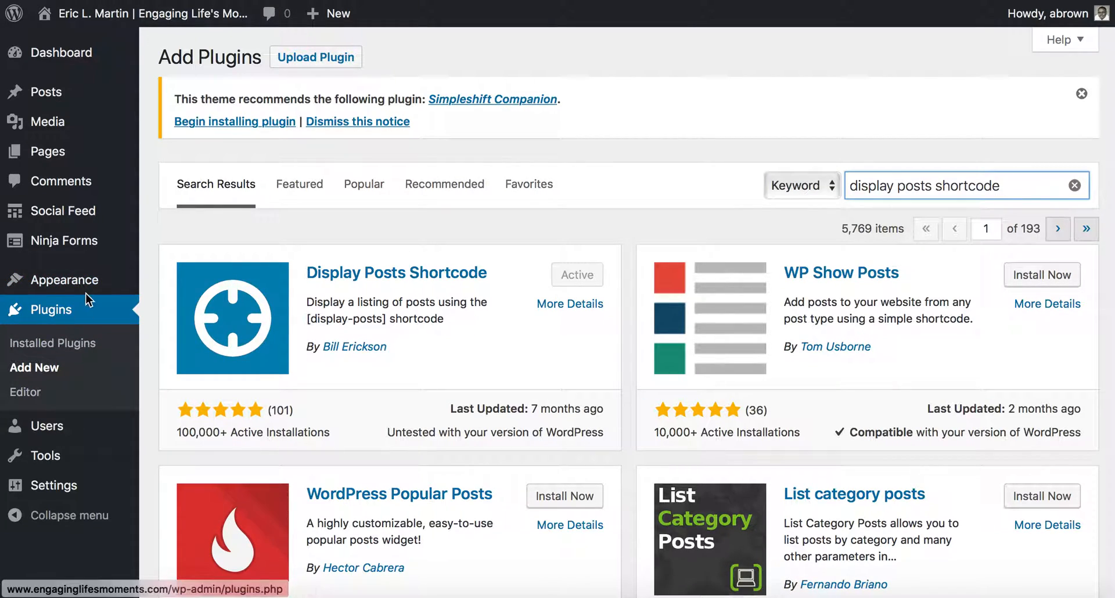
{"action": "left_click", "coordinate": [84, 312]}
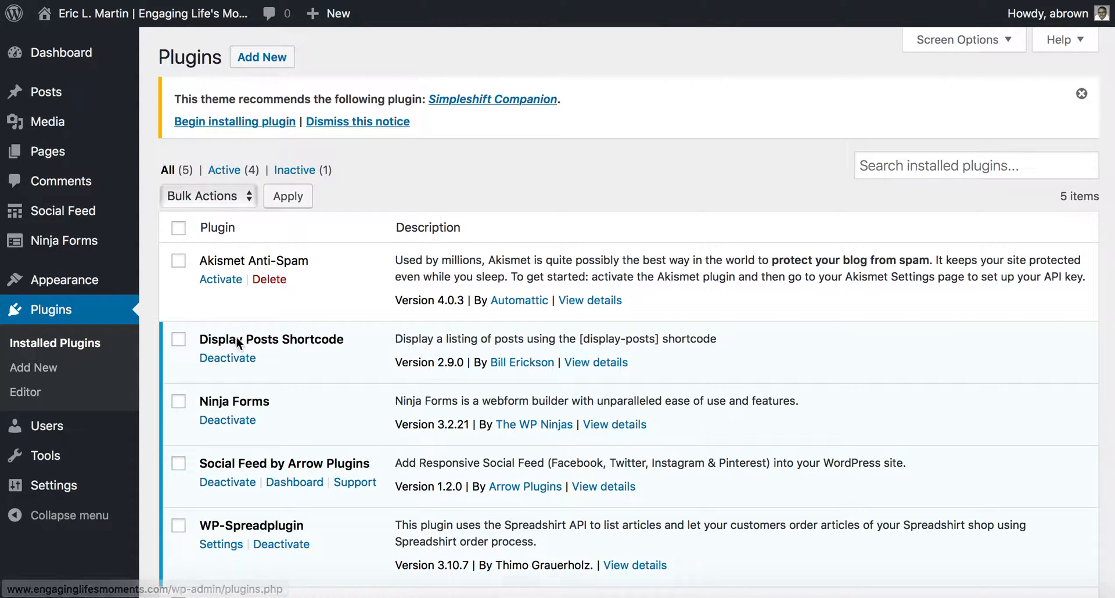
{"action": "scroll", "coordinate": [271, 355], "scroll_direction": "down", "scroll_amount": 1}
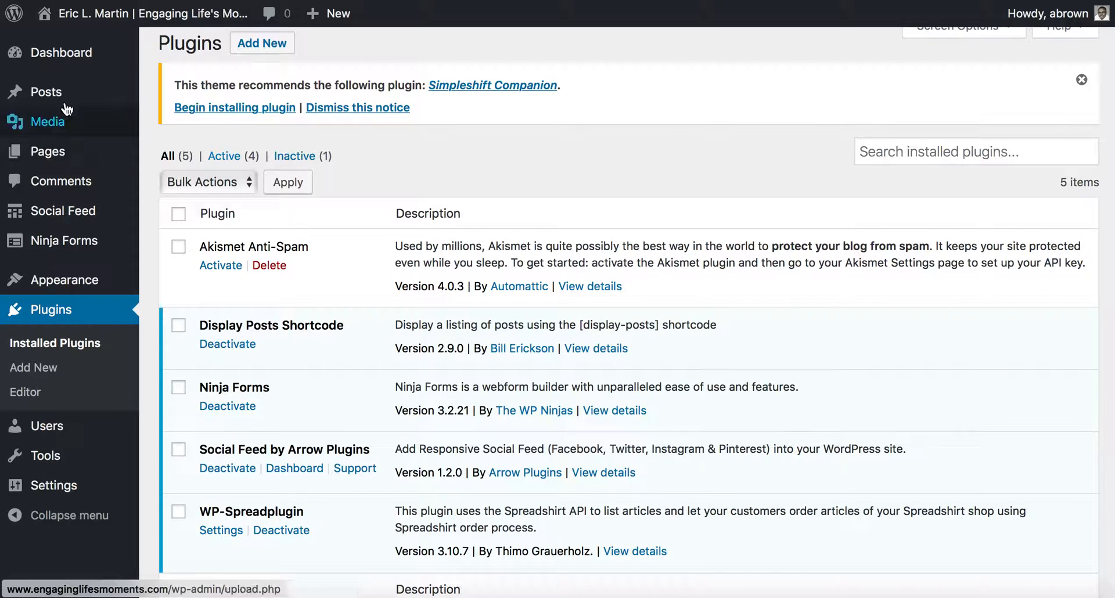
- Open the list of all the site's pages
{"action": "mouse_move", "coordinate": [62, 95]}
{"action": "mouse_move", "coordinate": [69, 154]}
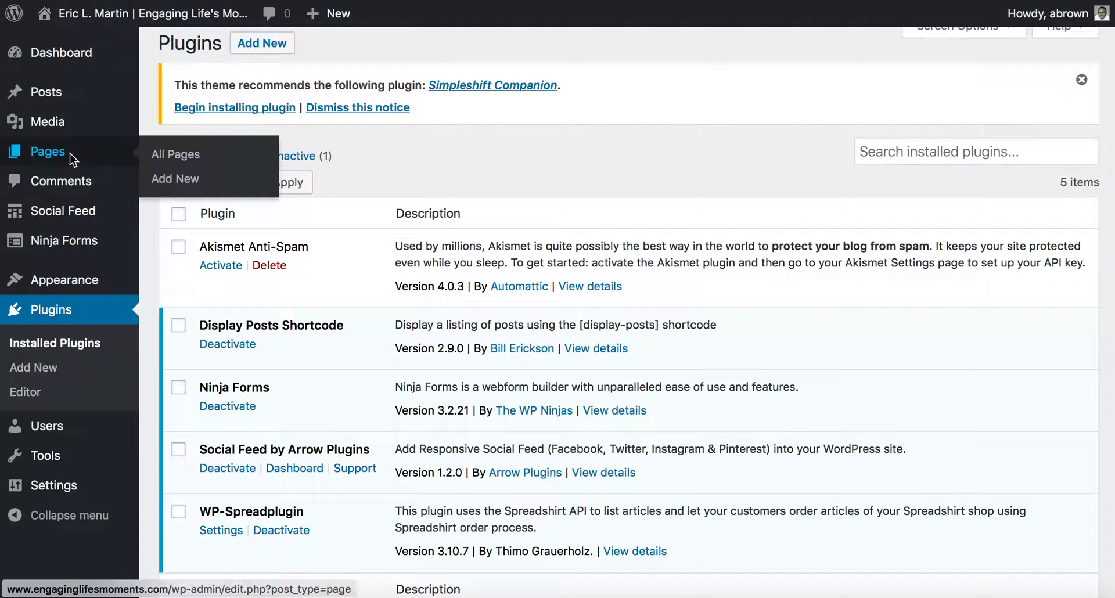
{"action": "left_click", "coordinate": [72, 159]}
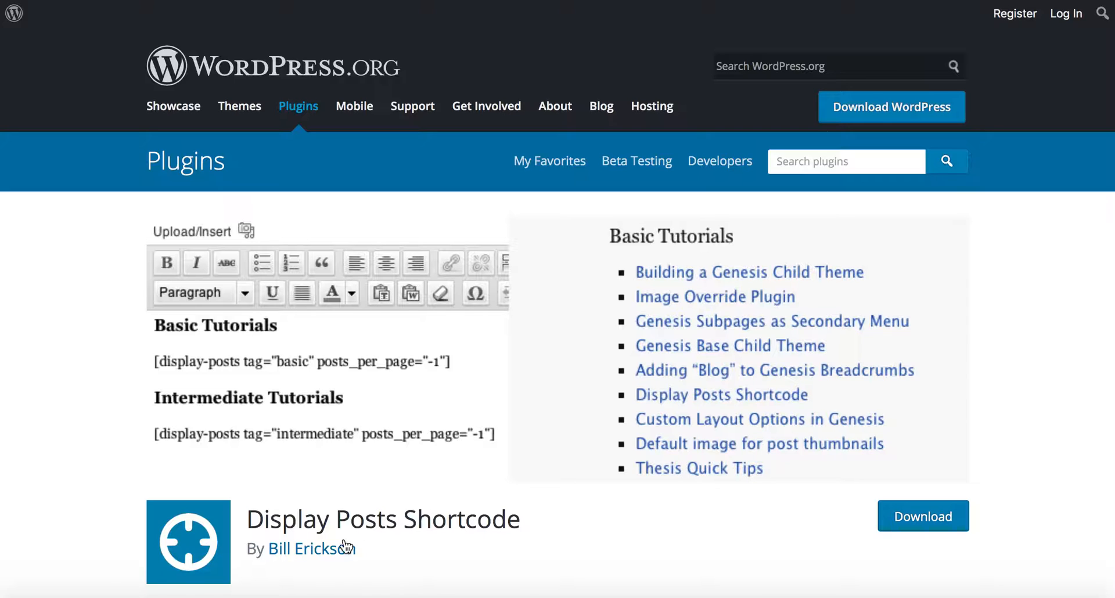
- Read the Display Posts Shortcode description on WordPress.org and open its Available Parameters documentation in a new tab
{"action": "scroll", "coordinate": [336, 554], "scroll_direction": "down", "scroll_amount": 1}
{"action": "scroll", "coordinate": [334, 553], "scroll_direction": "down", "scroll_amount": 3}
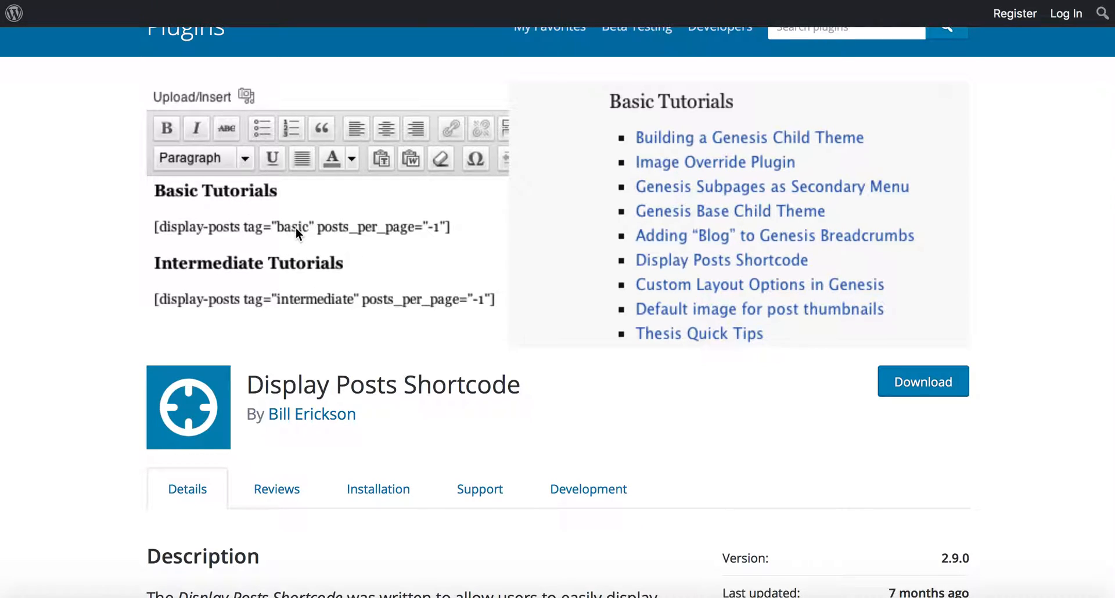
{"action": "scroll", "coordinate": [311, 302], "scroll_direction": "down", "scroll_amount": 6}
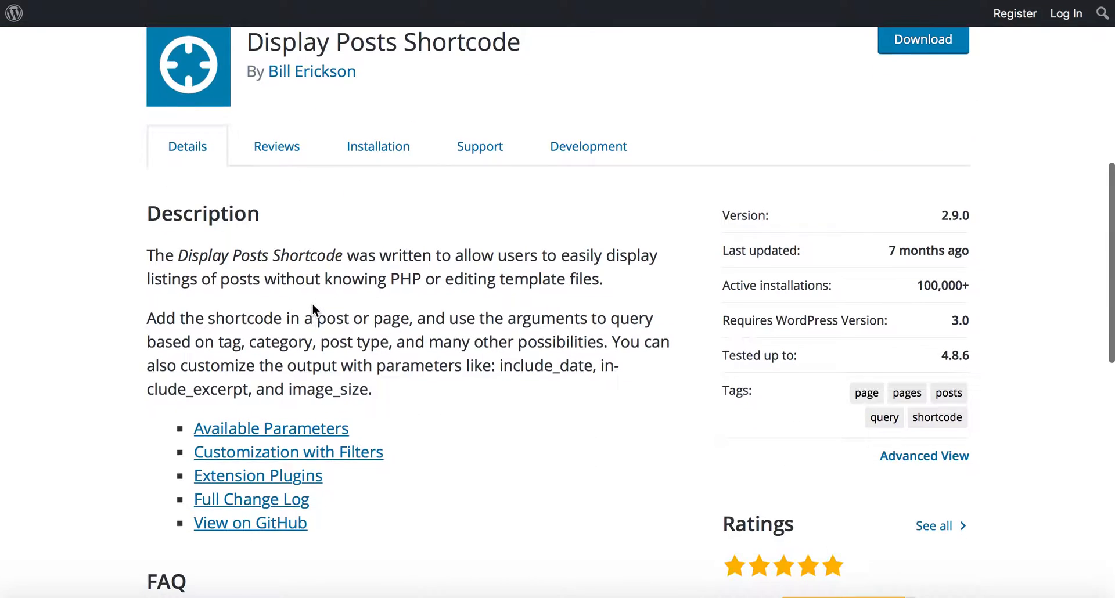
{"action": "left_click", "coordinate": [321, 428], "text": "super"}
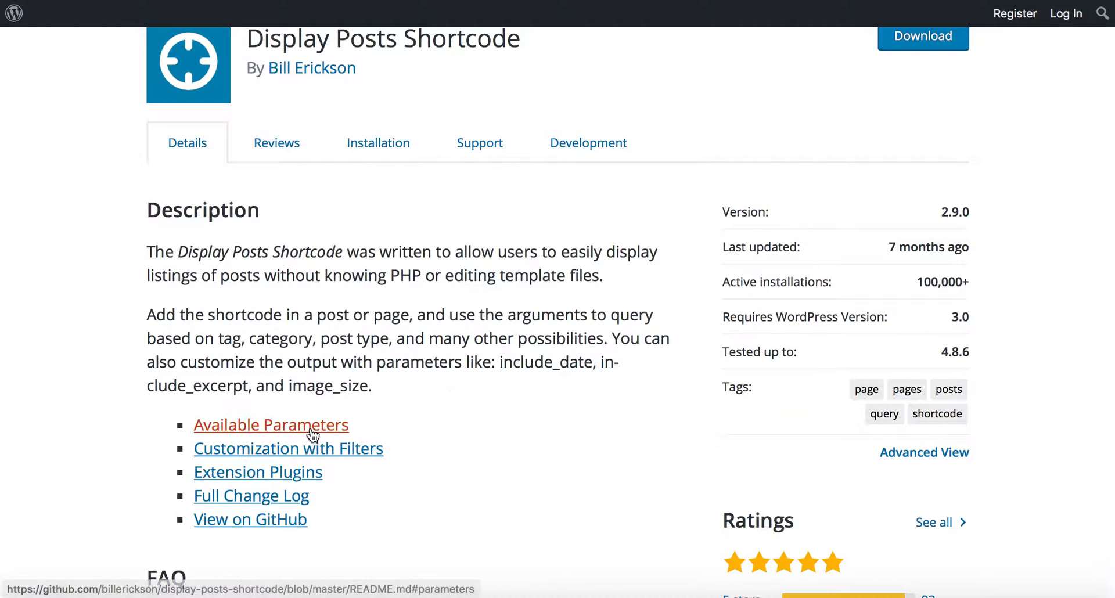
- Read through the Display Posts Shortcode parameters documentation, from the author and category options to the date and excerpt options
{"action": "key", "text": "ctrl+Tab"}
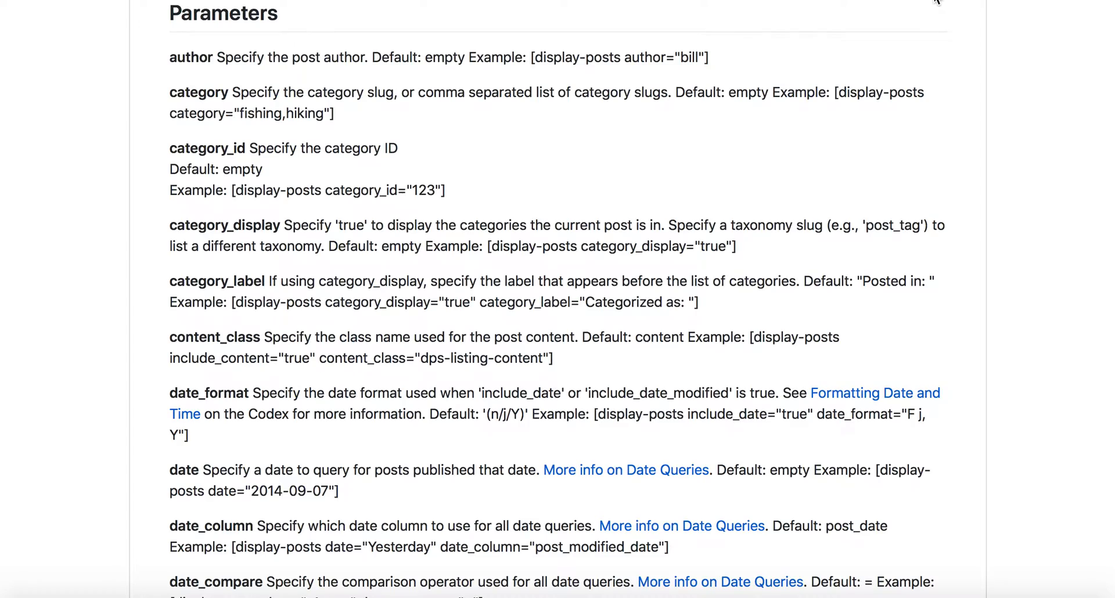
{"action": "scroll", "coordinate": [681, 153], "scroll_direction": "up", "scroll_amount": 5}
{"action": "scroll", "coordinate": [681, 153], "scroll_direction": "down", "scroll_amount": 3}
{"action": "scroll", "coordinate": [682, 146], "scroll_direction": "down", "scroll_amount": 1}
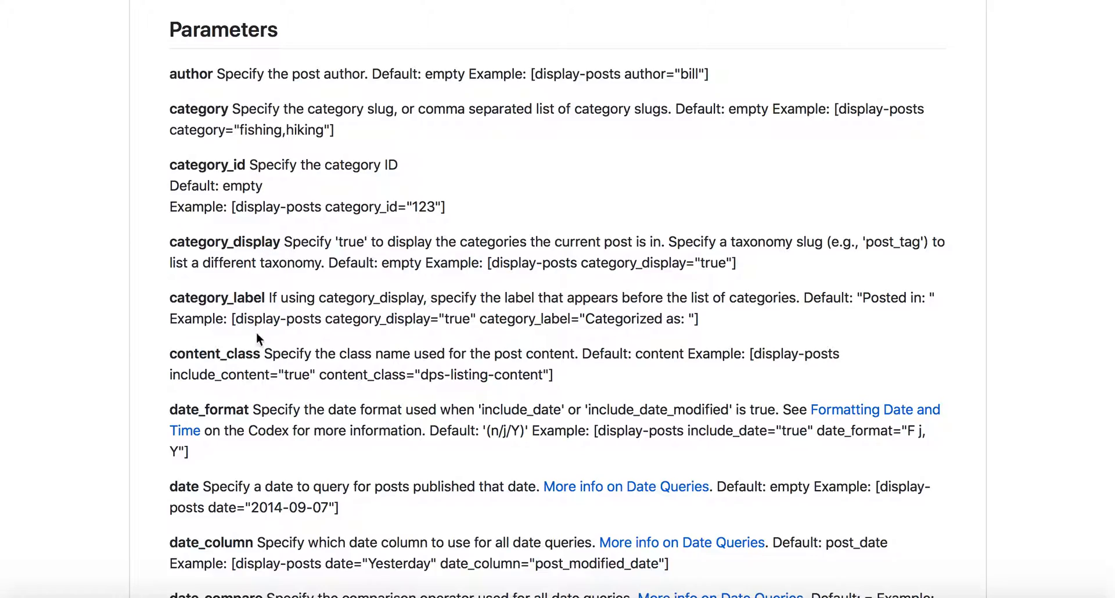
{"action": "scroll", "coordinate": [248, 387], "scroll_direction": "down", "scroll_amount": 6}
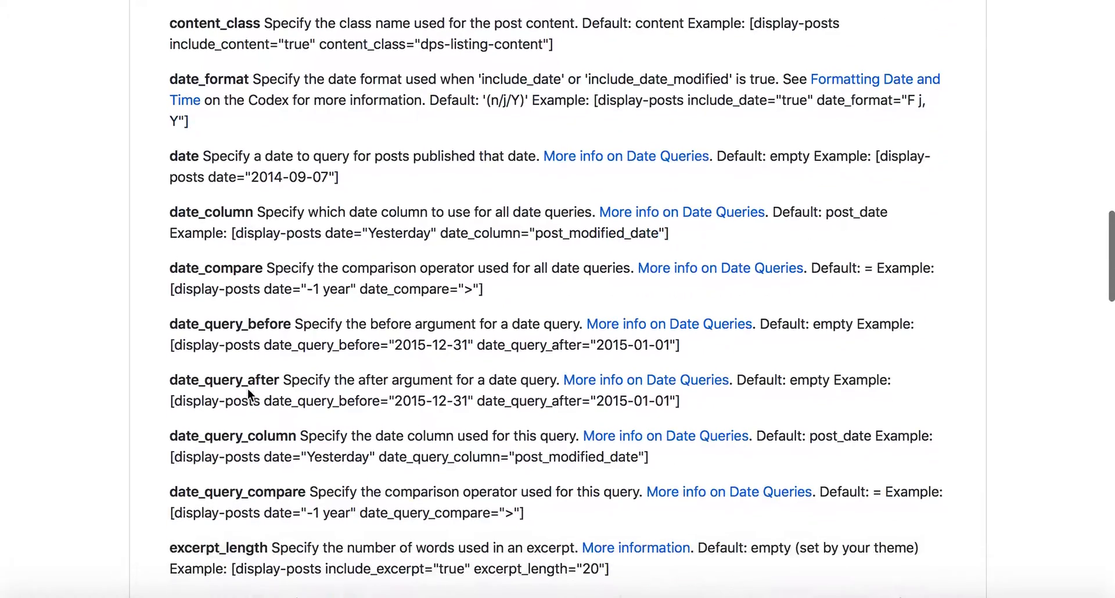
{"action": "scroll", "coordinate": [247, 388], "scroll_direction": "down", "scroll_amount": 6}
{"action": "scroll", "coordinate": [248, 388], "scroll_direction": "up", "scroll_amount": 7}
{"action": "scroll", "coordinate": [248, 388], "scroll_direction": "up", "scroll_amount": 4}
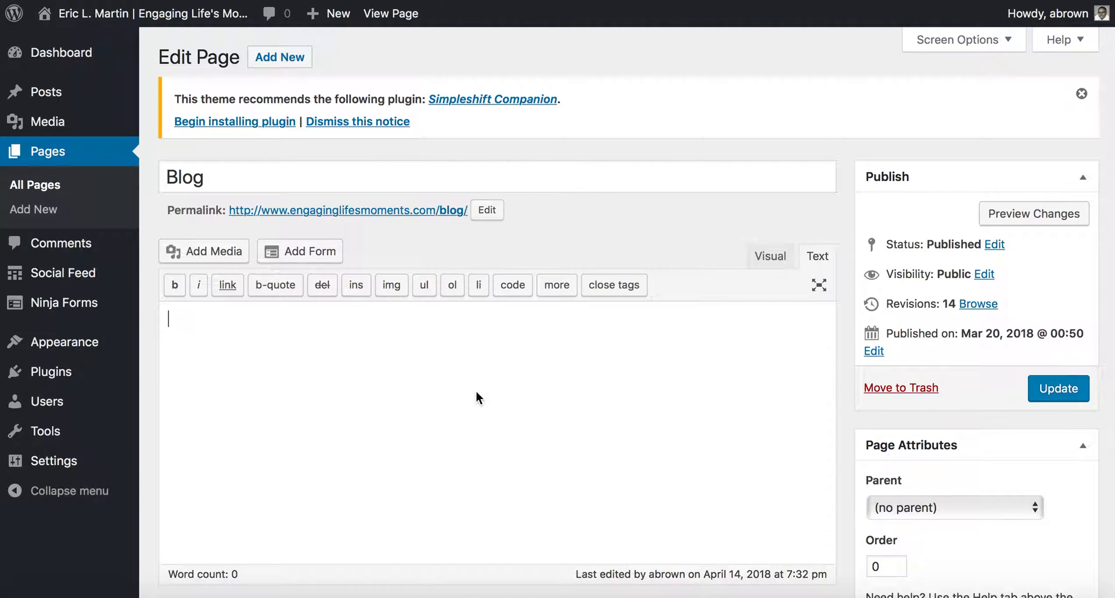
- Add [display-posts post_status="publish" image_size="thumbnail" include_excerpt="true" include_date="true" include_author="true" excerpt_more="... Read More" excerpt_more_link="true"] to the Blog page content and update the page
{"action": "left_click", "coordinate": [475, 395]}
{"action": "type", "text": "[display-posts post_status=\"publish\" image_size=\"thumbnail\" include_excerpt=\"true\" include_date=\"true\" include_author=\"true\" excerpt_more=\"... Read More\" excerpt_more_link=\"true\"]"}
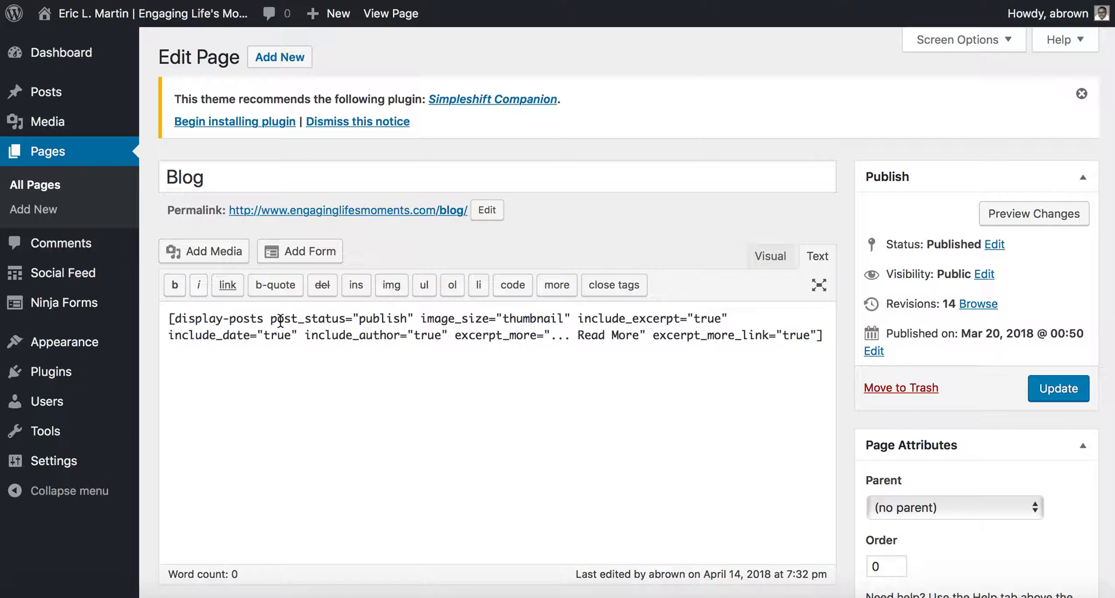
{"action": "left_click_drag", "start_coordinate": [269, 319], "coordinate": [817, 335]}
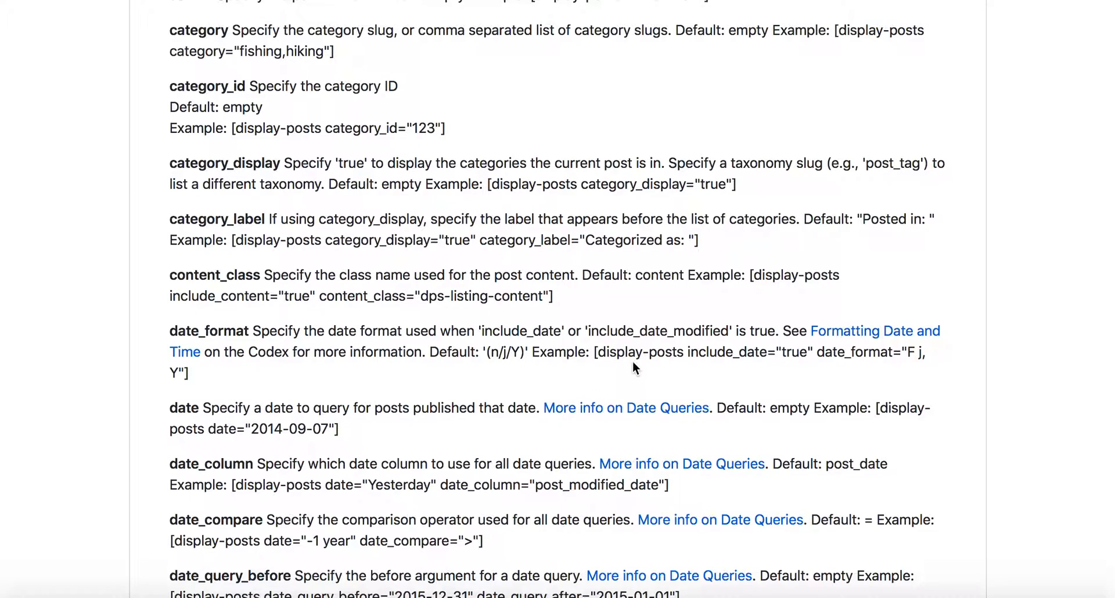
{"action": "scroll", "coordinate": [633, 362], "scroll_direction": "down", "scroll_amount": 10}
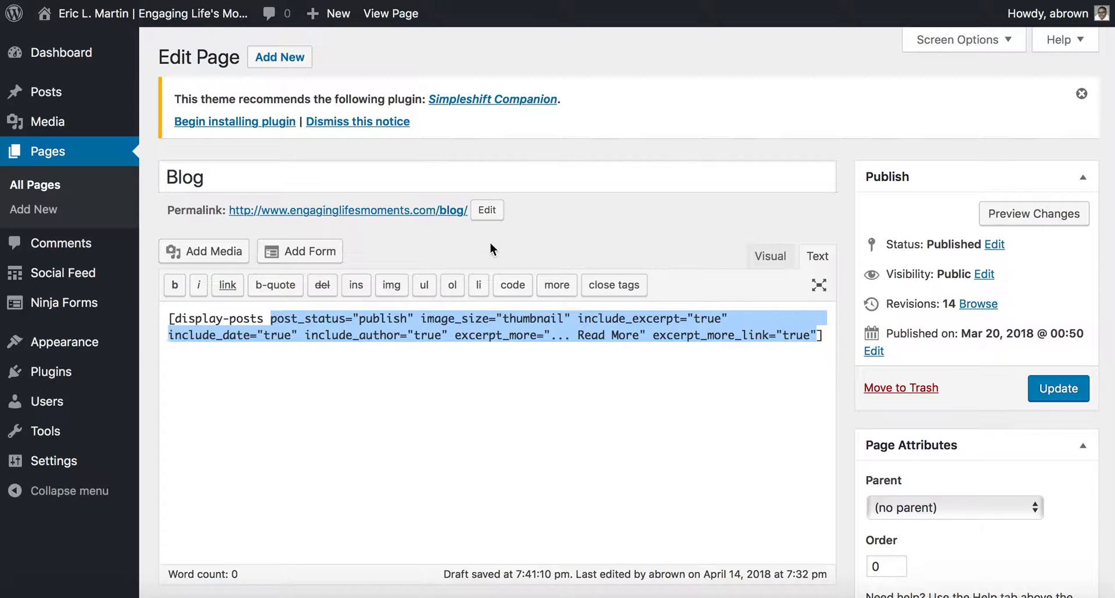
{"action": "left_click", "coordinate": [469, 381]}
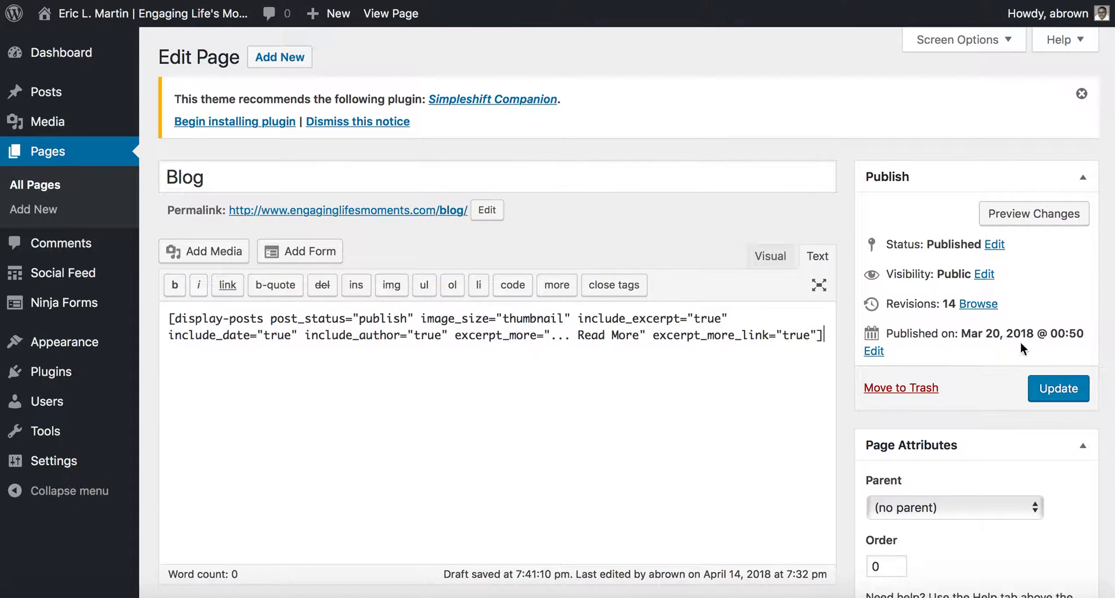
{"action": "left_click", "coordinate": [1063, 394]}
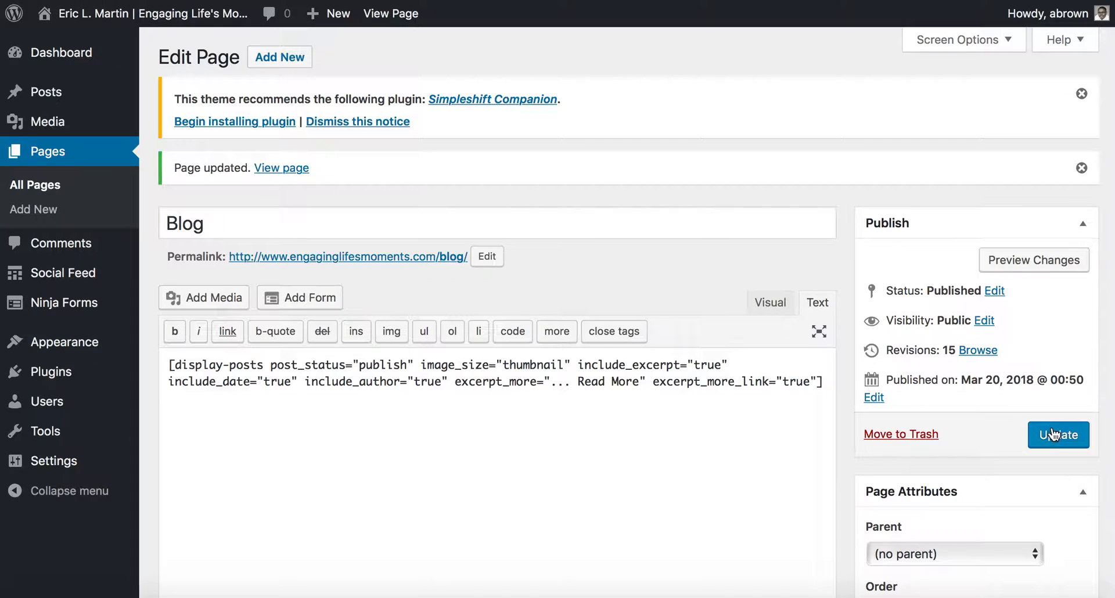
- View the live Blog page and check the post listing's thumbnails, dates, authors, excerpts and Read More links
{"action": "left_click", "coordinate": [411, 5]}
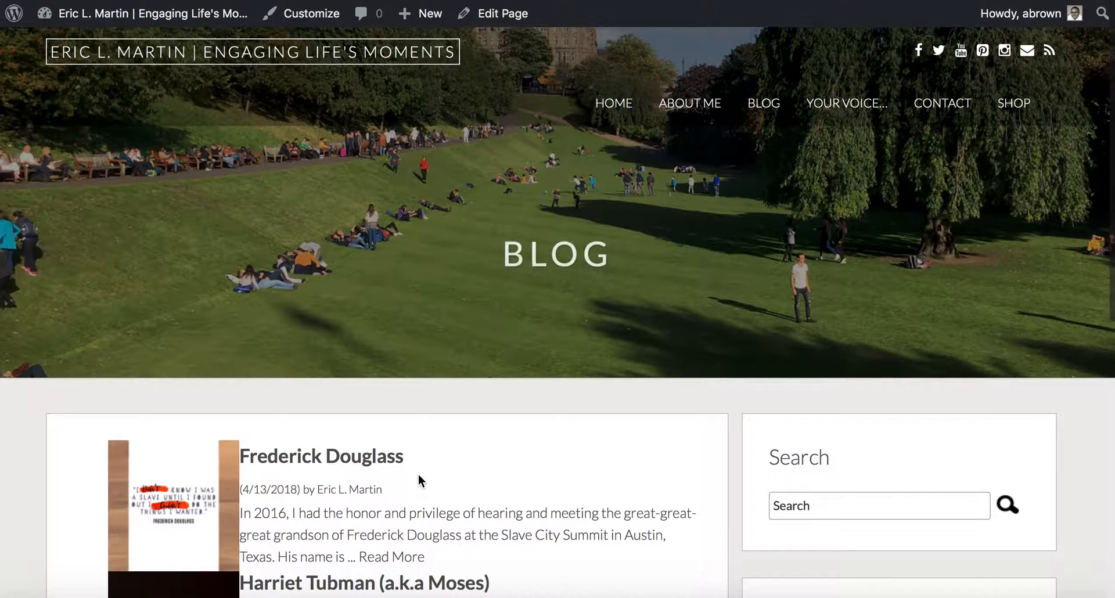
{"action": "scroll", "coordinate": [418, 475], "scroll_direction": "down", "scroll_amount": 5}
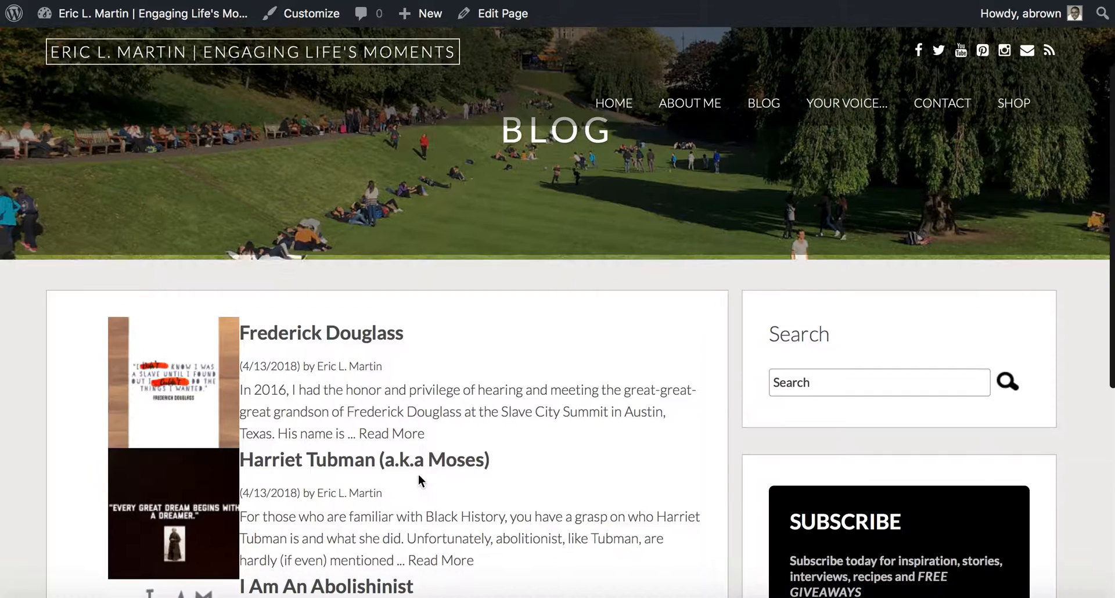
{"action": "scroll", "coordinate": [417, 480], "scroll_direction": "down", "scroll_amount": 2}
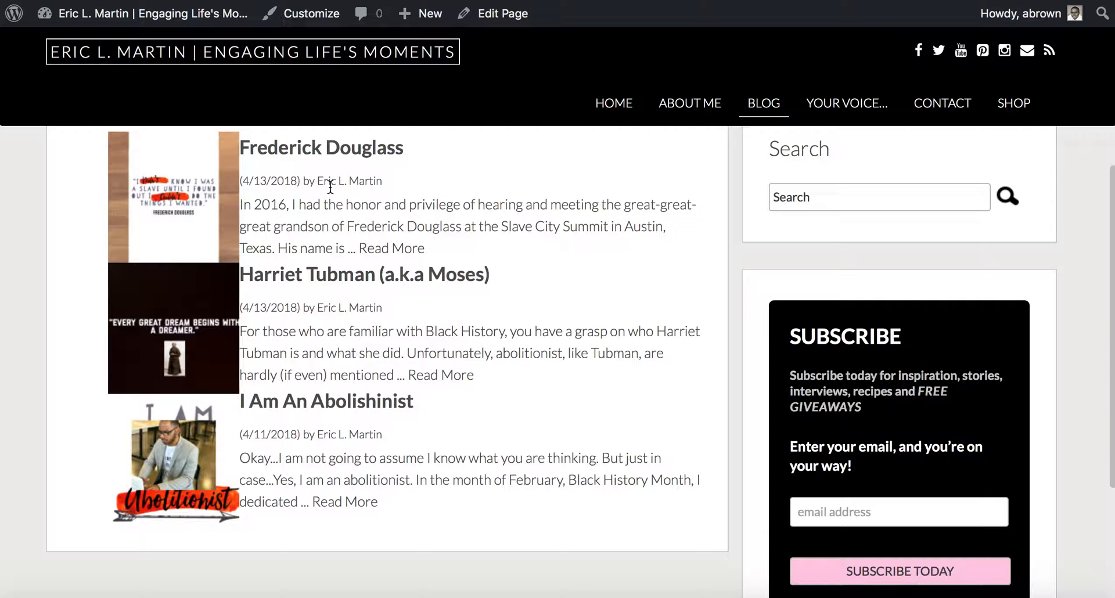
- Return to the Blog page editor and open the Additional CSS section of the theme customizer
{"action": "left_click", "coordinate": [494, 13]}
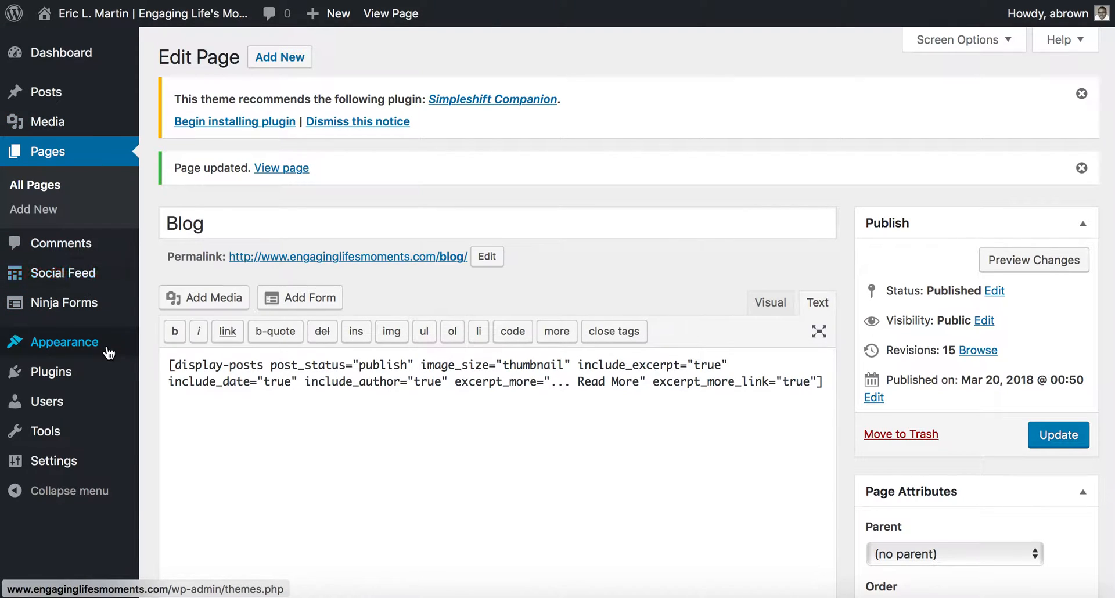
{"action": "mouse_move", "coordinate": [109, 349]}
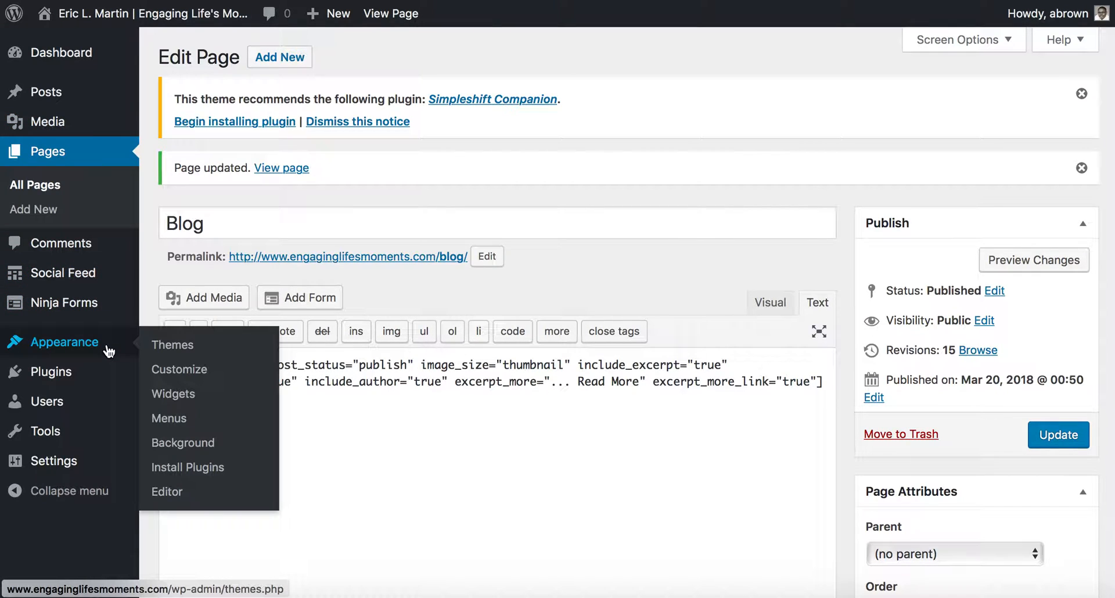
{"action": "left_click", "coordinate": [188, 368]}
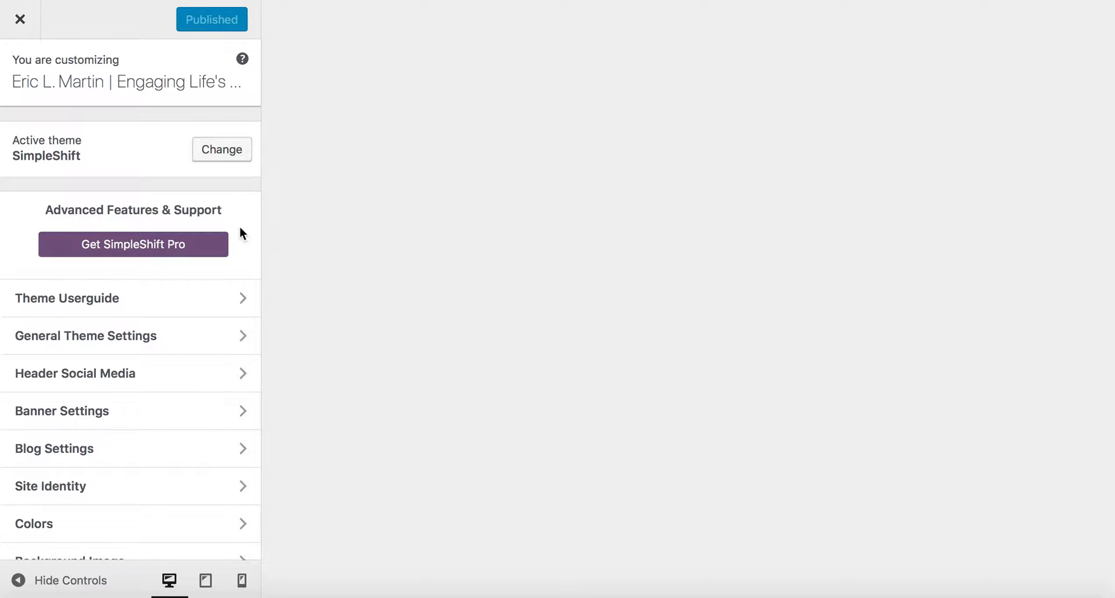
{"action": "scroll", "coordinate": [191, 408], "scroll_direction": "down", "scroll_amount": 3}
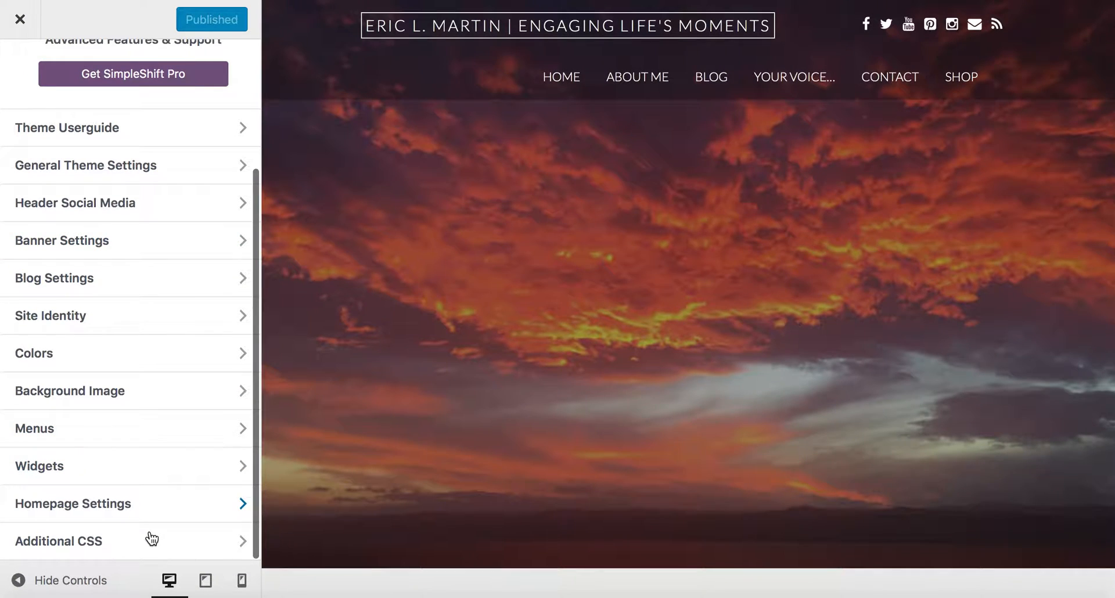
{"action": "left_click", "coordinate": [149, 536]}
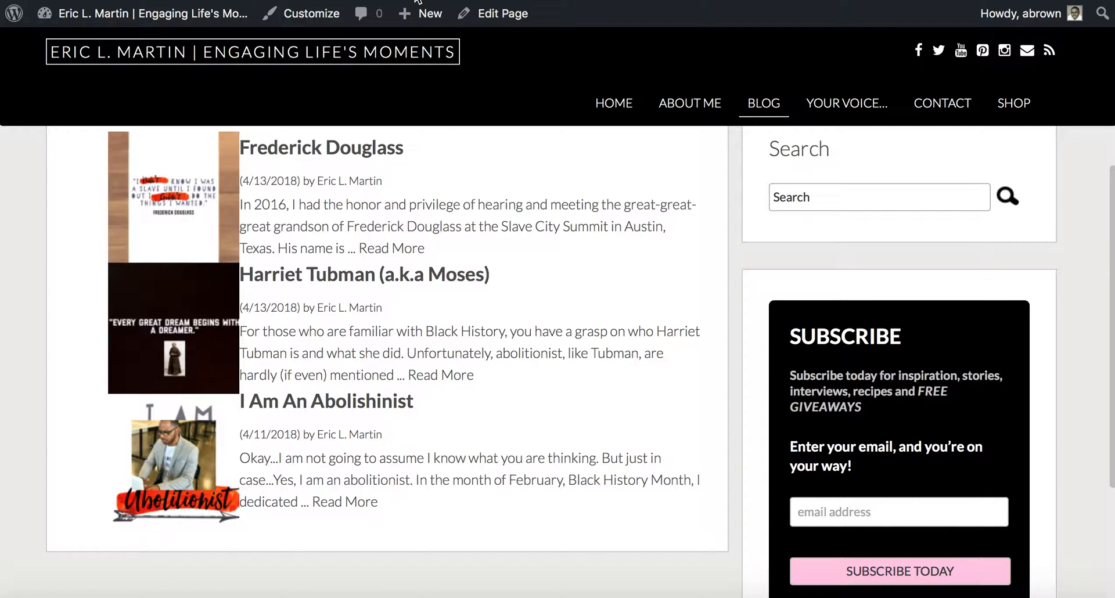
- Examine the Blog page's post listing and the Additional CSS rules that style its list, images, titles, dates and excerpts
{"action": "scroll", "coordinate": [370, 238], "scroll_direction": "up", "scroll_amount": 2}
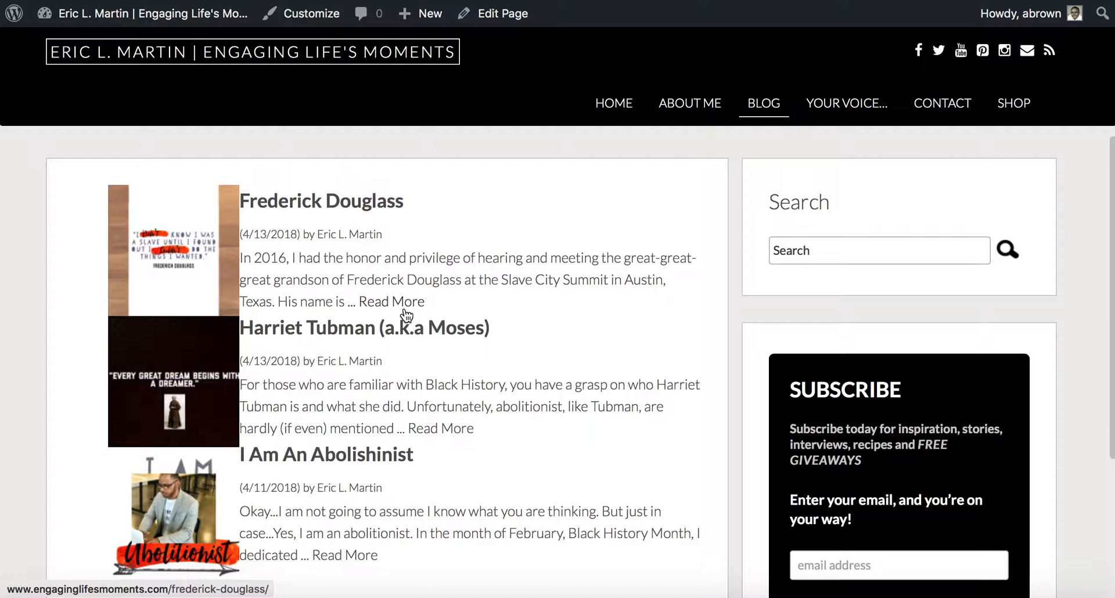
{"action": "scroll", "coordinate": [407, 317], "scroll_direction": "down", "scroll_amount": 1}
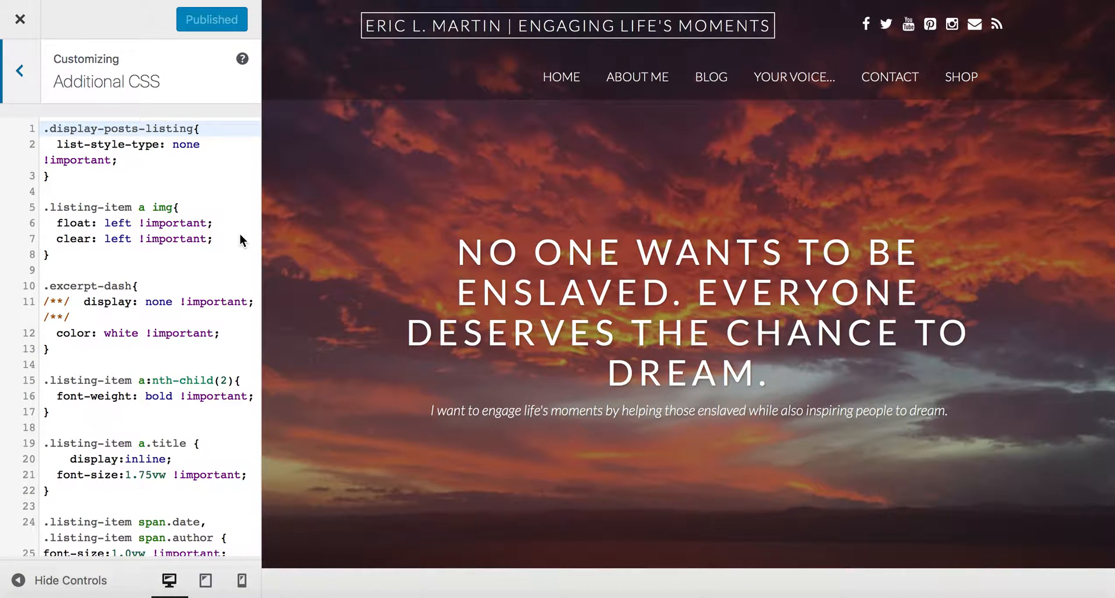
{"action": "scroll", "coordinate": [157, 333], "scroll_direction": "down", "scroll_amount": 3}
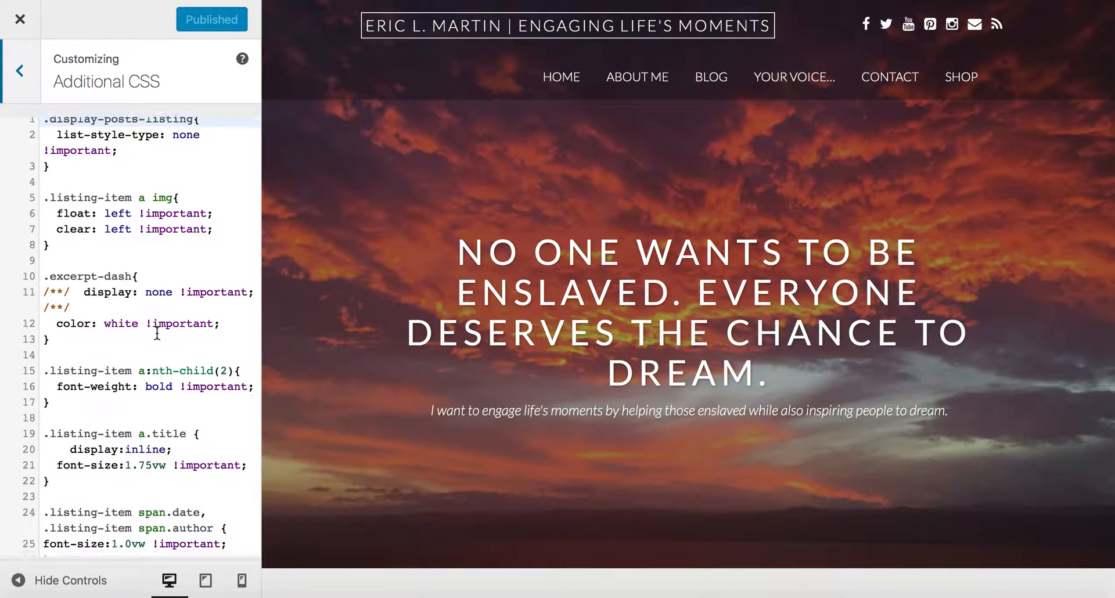
{"action": "scroll", "coordinate": [156, 333], "scroll_direction": "down", "scroll_amount": 6}
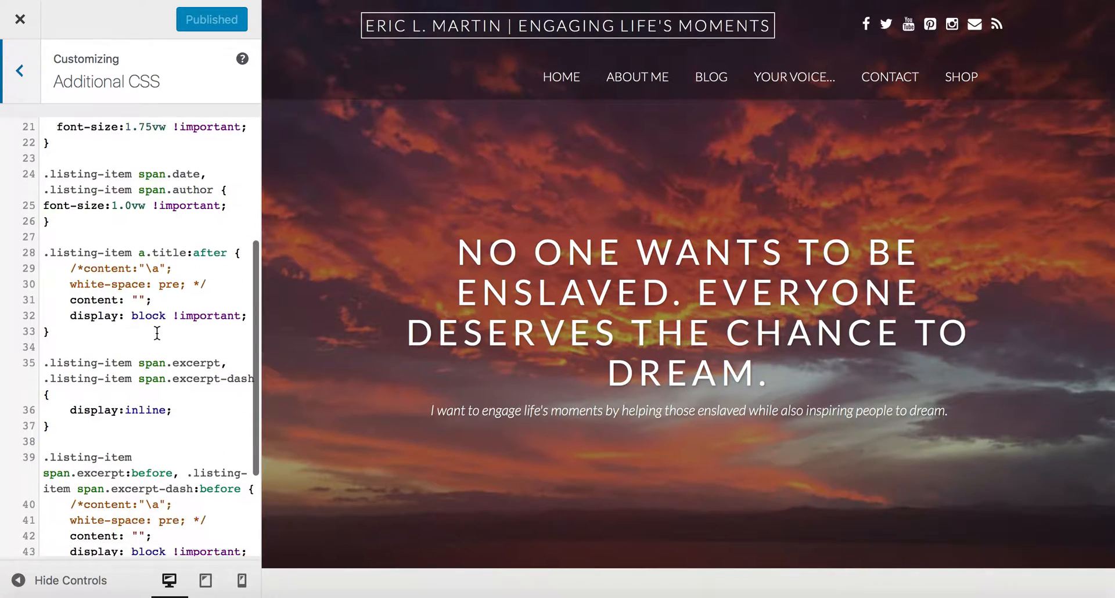
{"action": "scroll", "coordinate": [157, 333], "scroll_direction": "up", "scroll_amount": 9}
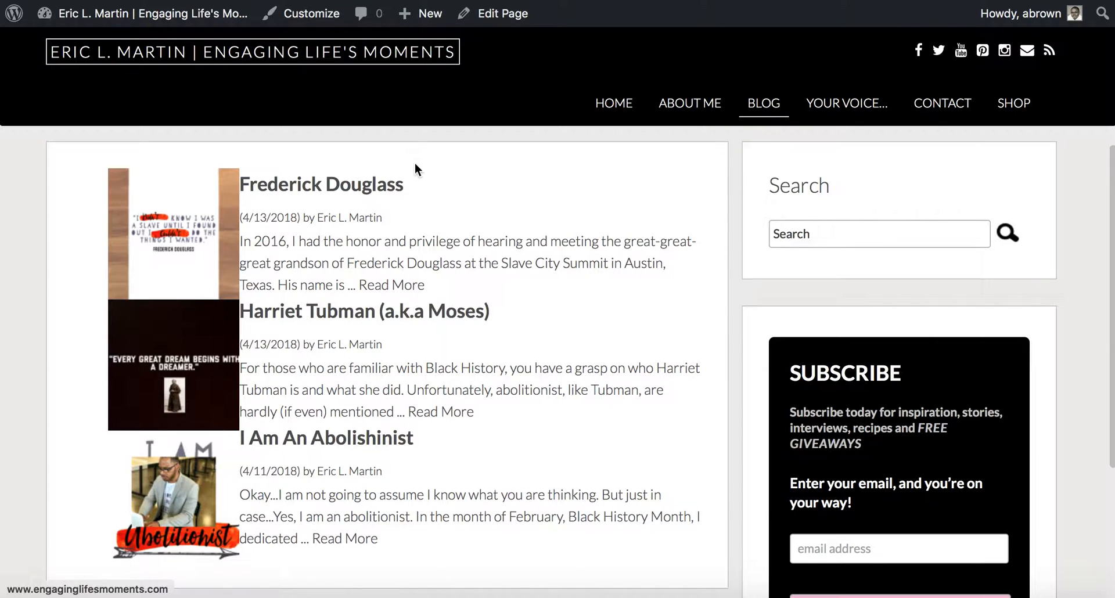
- Open the site's home page and examine how its posts are displayed compared with the Blog page
{"action": "left_click", "coordinate": [619, 108]}
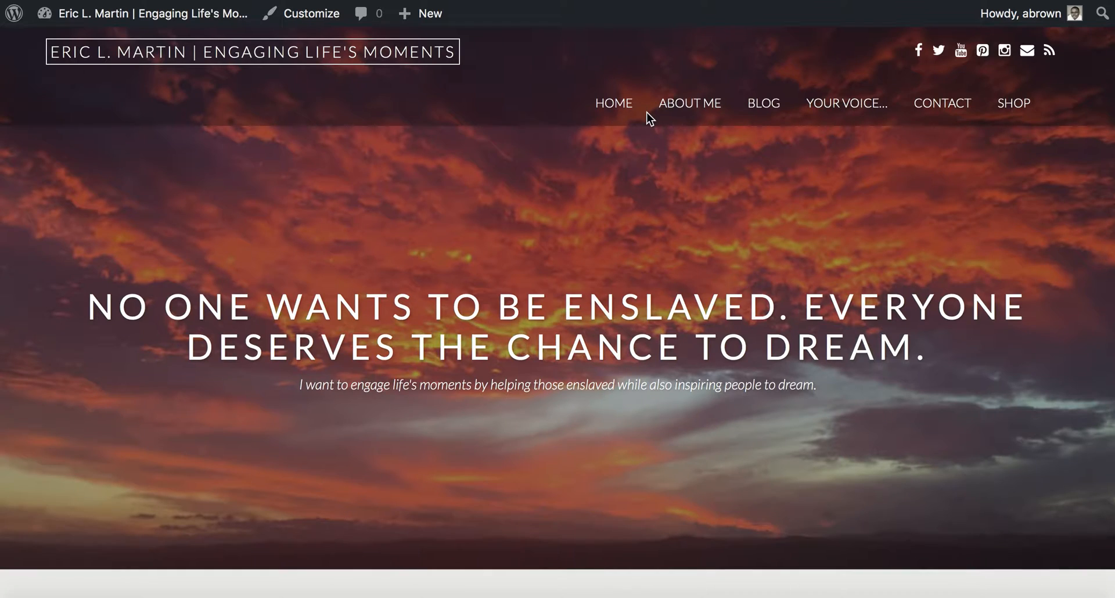
{"action": "scroll", "coordinate": [647, 113], "scroll_direction": "down", "scroll_amount": 5}
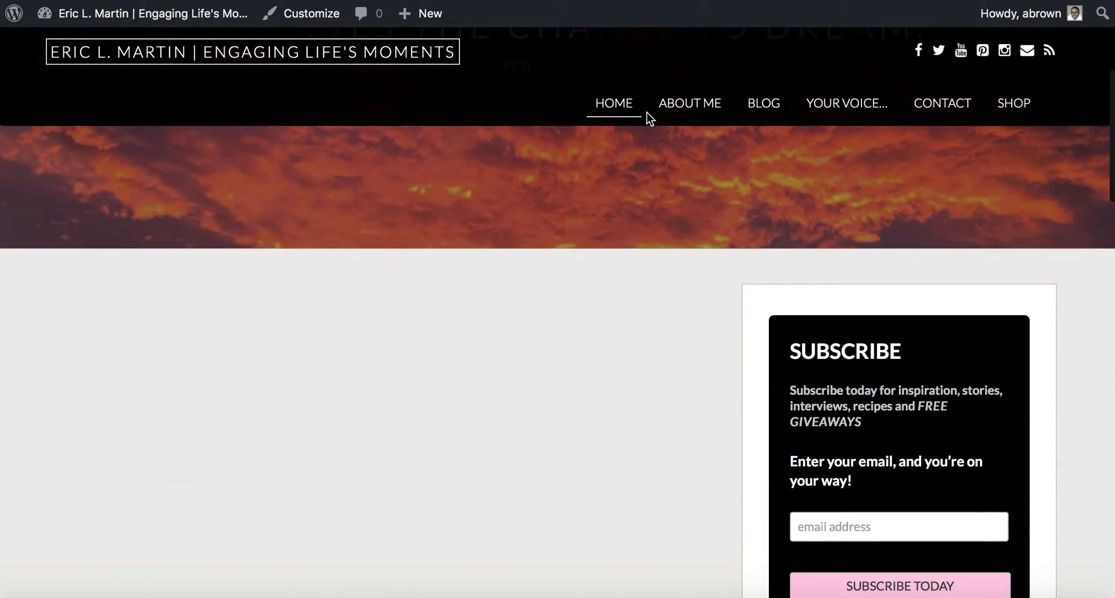
{"action": "scroll", "coordinate": [647, 113], "scroll_direction": "down", "scroll_amount": 5}
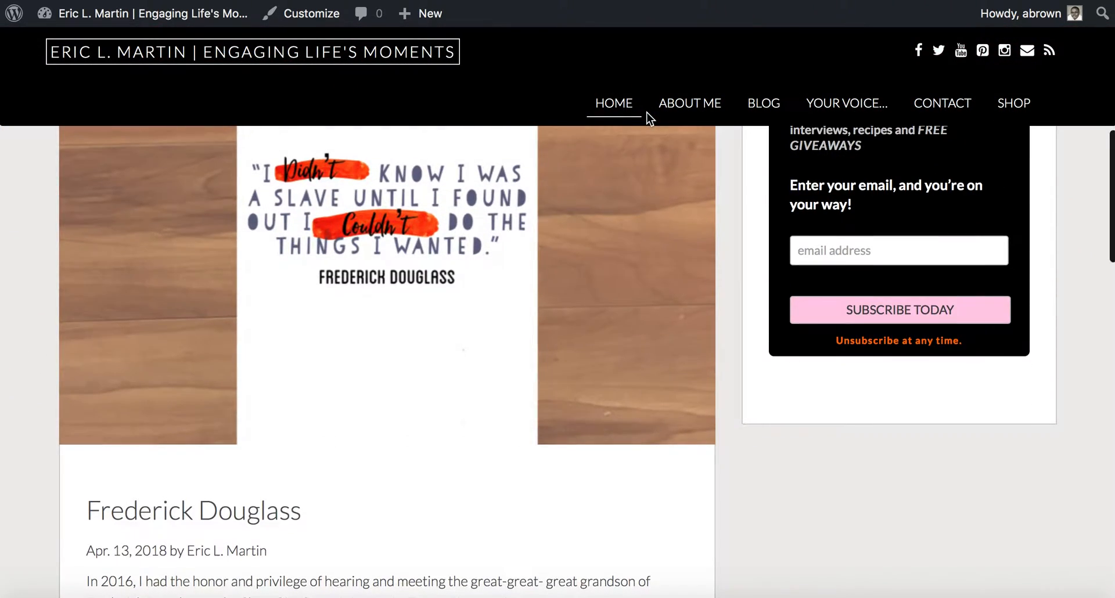
{"action": "scroll", "coordinate": [647, 112], "scroll_direction": "up", "scroll_amount": 10}
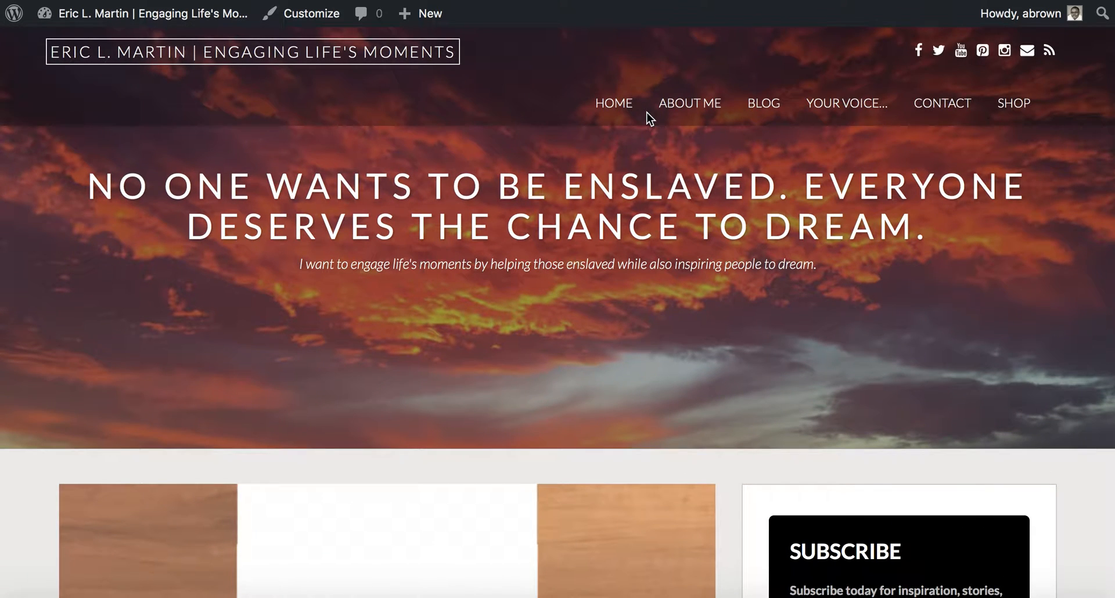